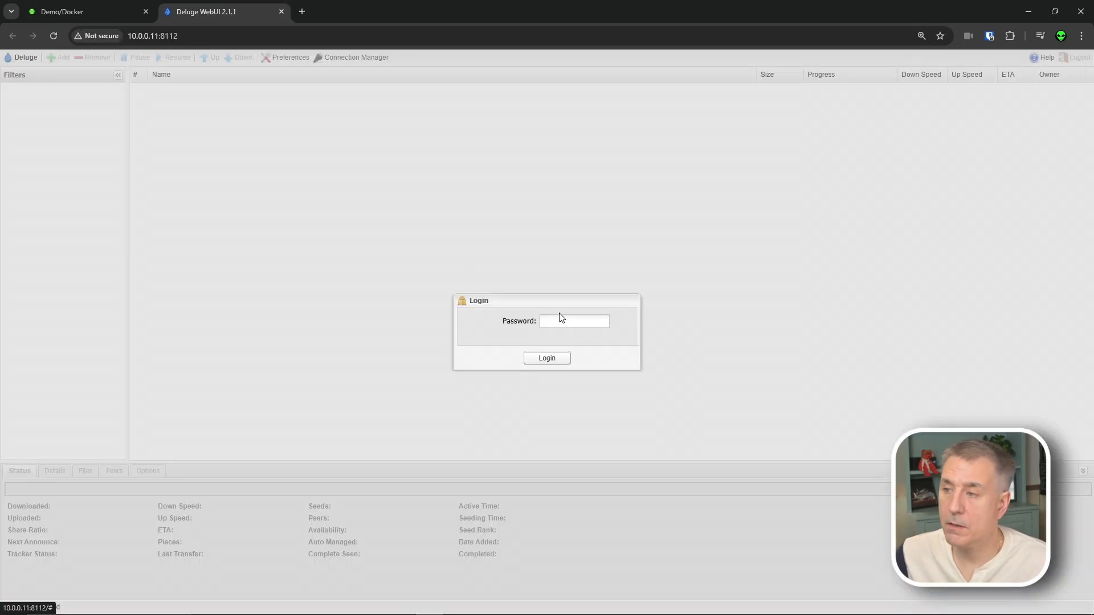
- Log in to Deluge WebUI with the WebUI password
left_click(560, 321)
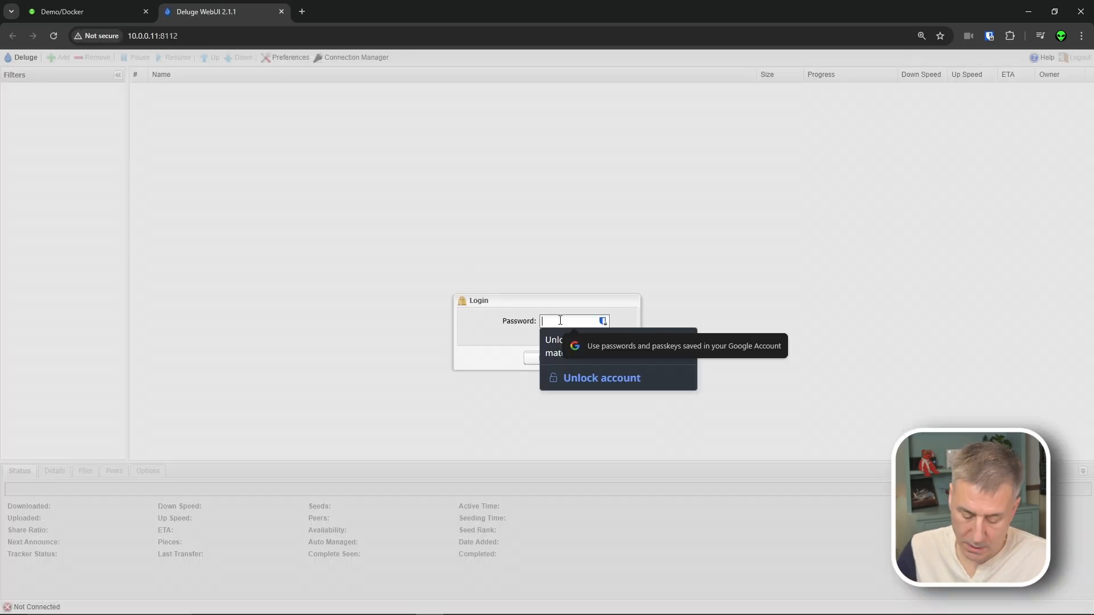
type("de")
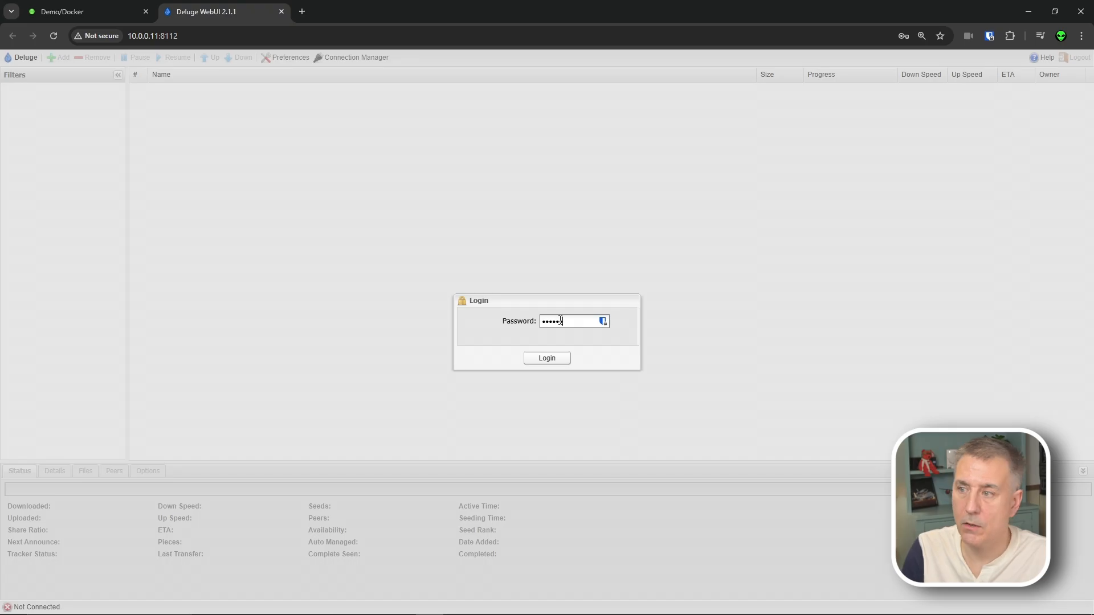
type("luge")
key("Return")
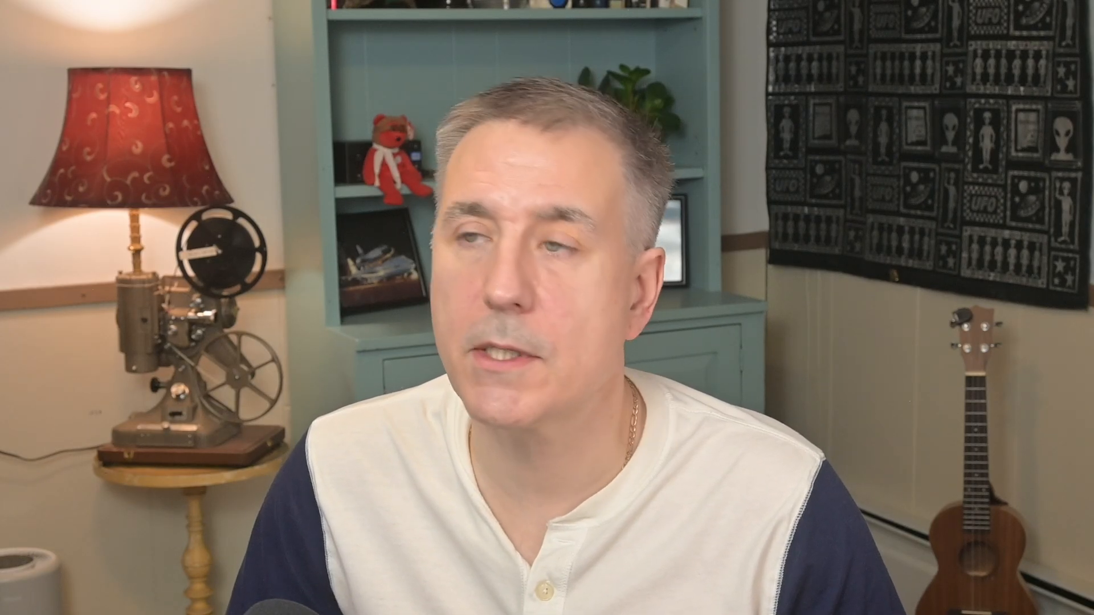
- Change the Download to folder to /data/torrents and enable Pre-allocate disk space
left_click(286, 62)
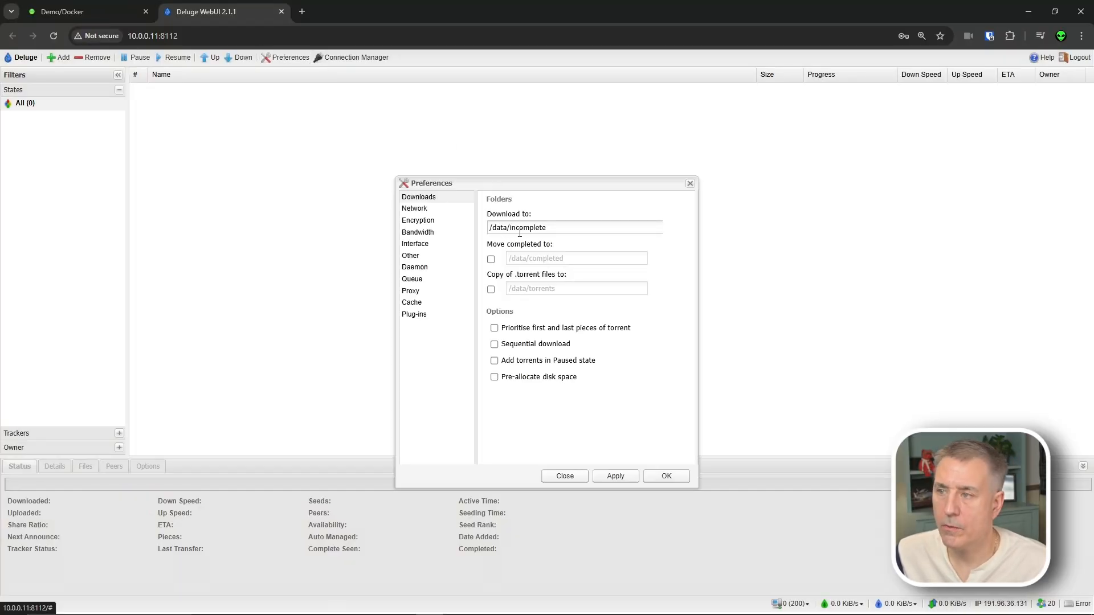
left_click_drag(513, 228, 615, 231)
key("BackSpace")
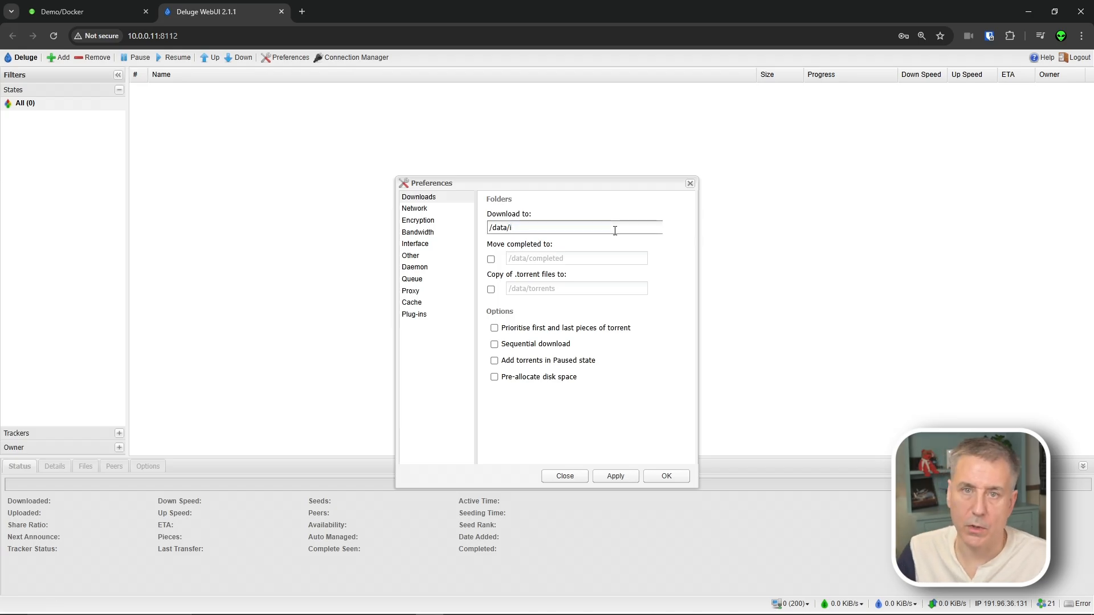
type("torrents")
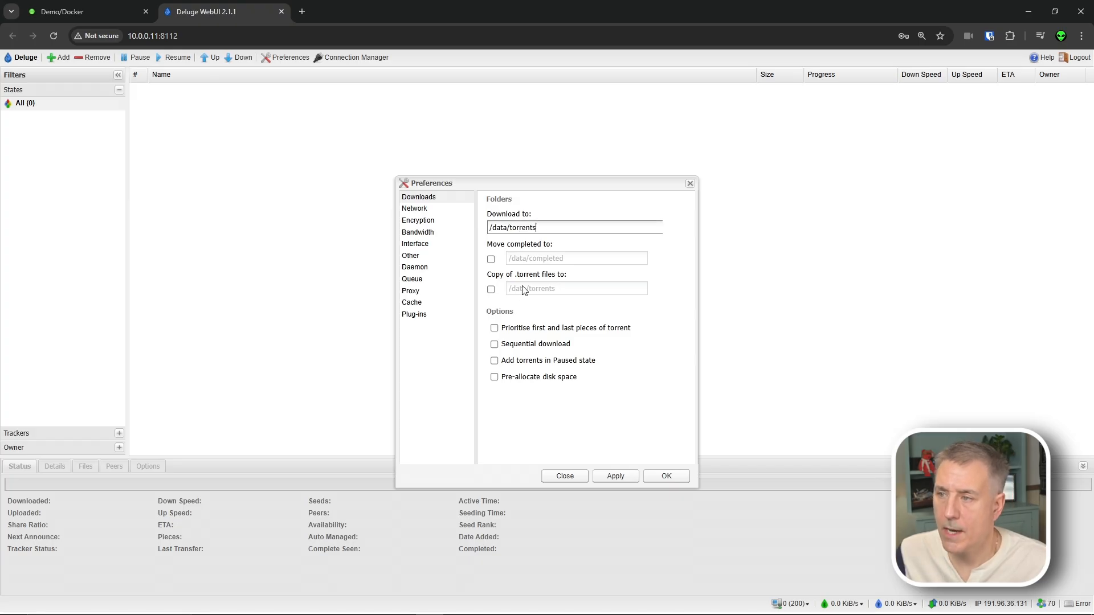
left_click(495, 378)
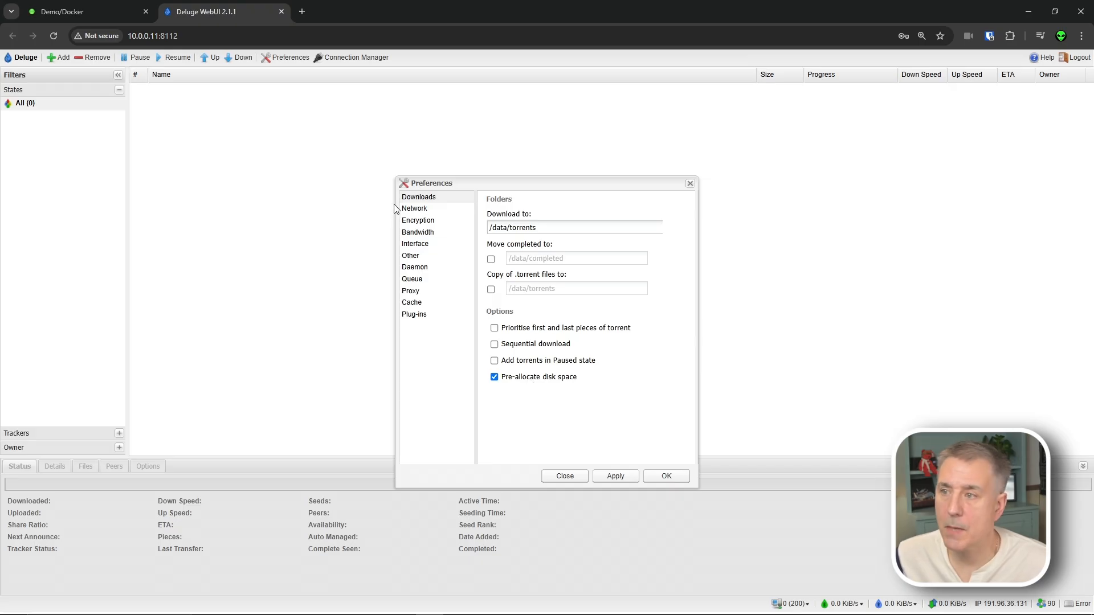
- Disable UPnP and NAT-PMP in the Network preferences
left_click(415, 209)
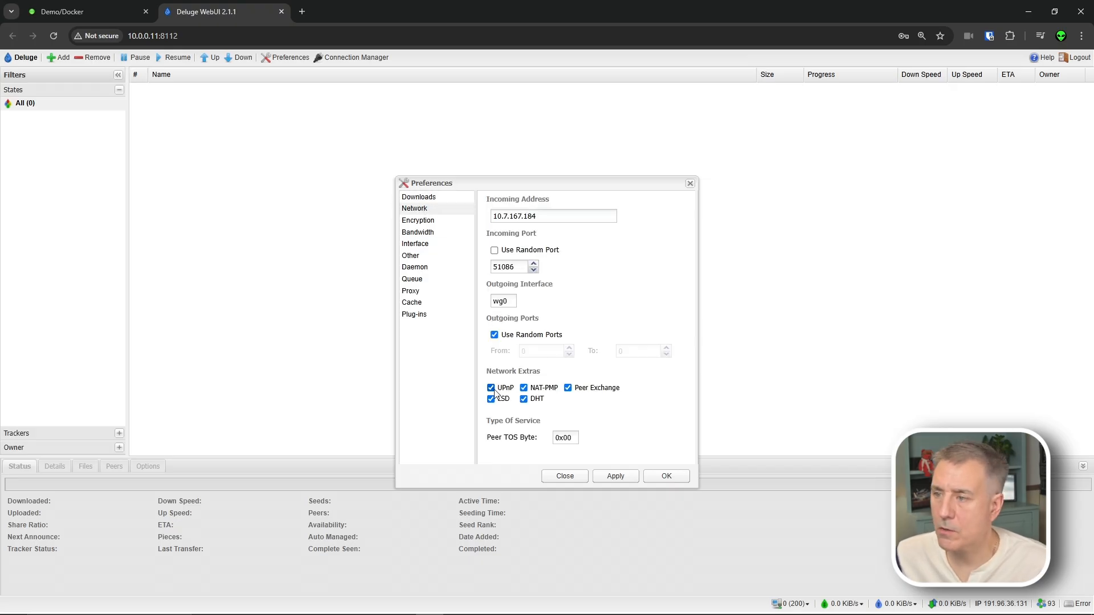
left_click(492, 389)
left_click(525, 390)
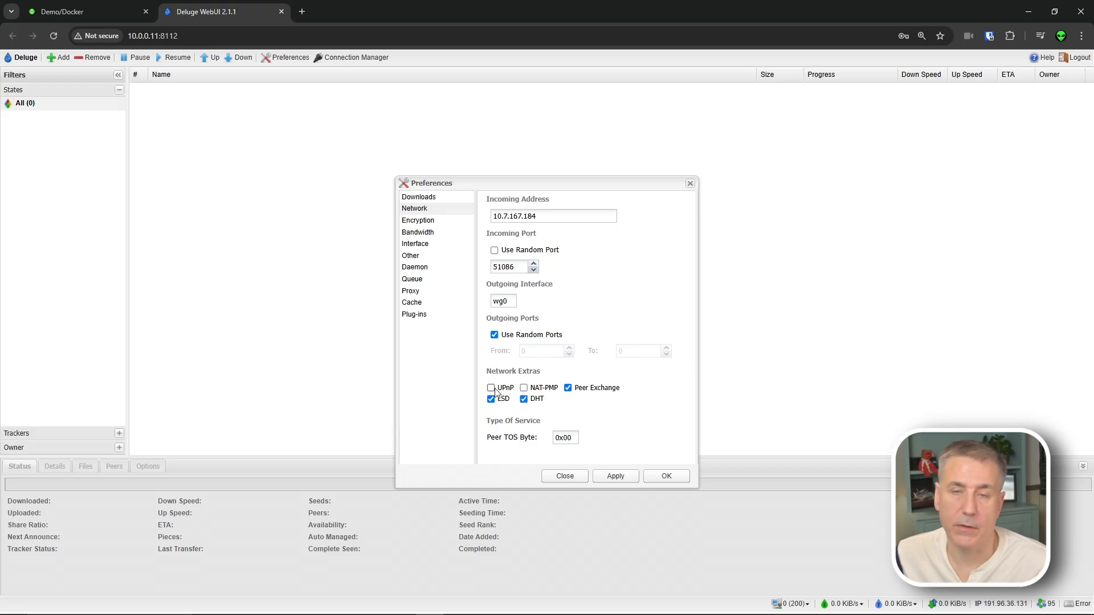
- Set the encryption level to Full Stream
left_click(420, 221)
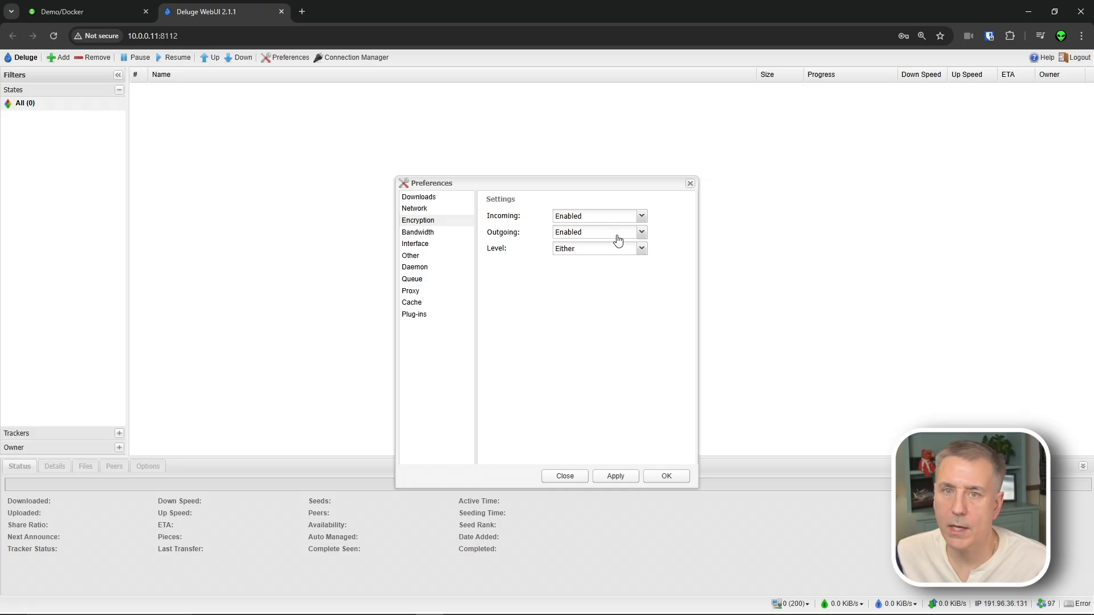
left_click(608, 251)
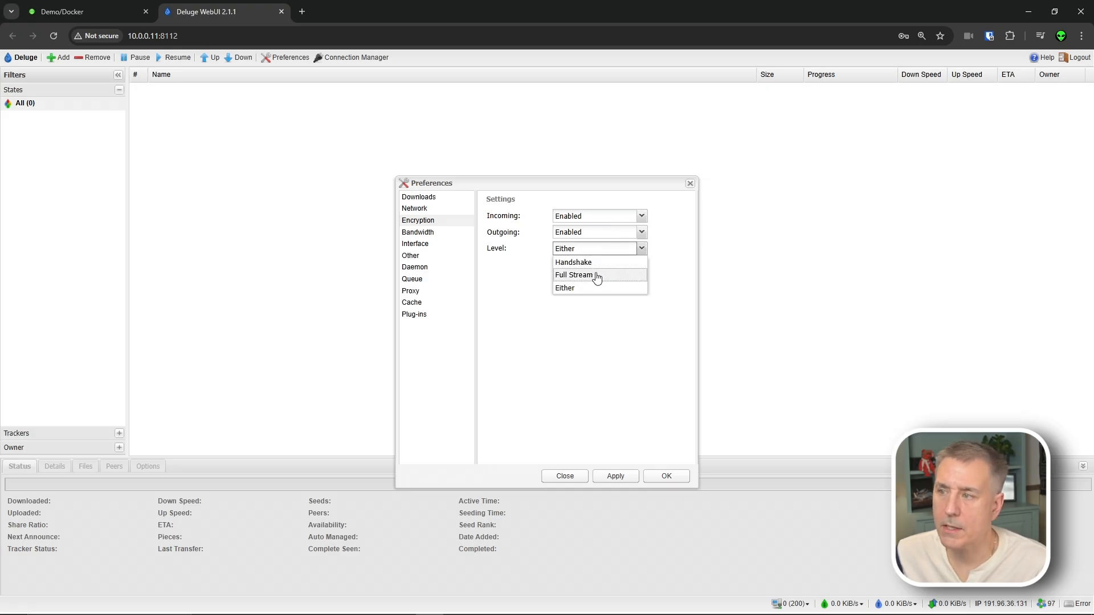
left_click(596, 276)
left_click(430, 235)
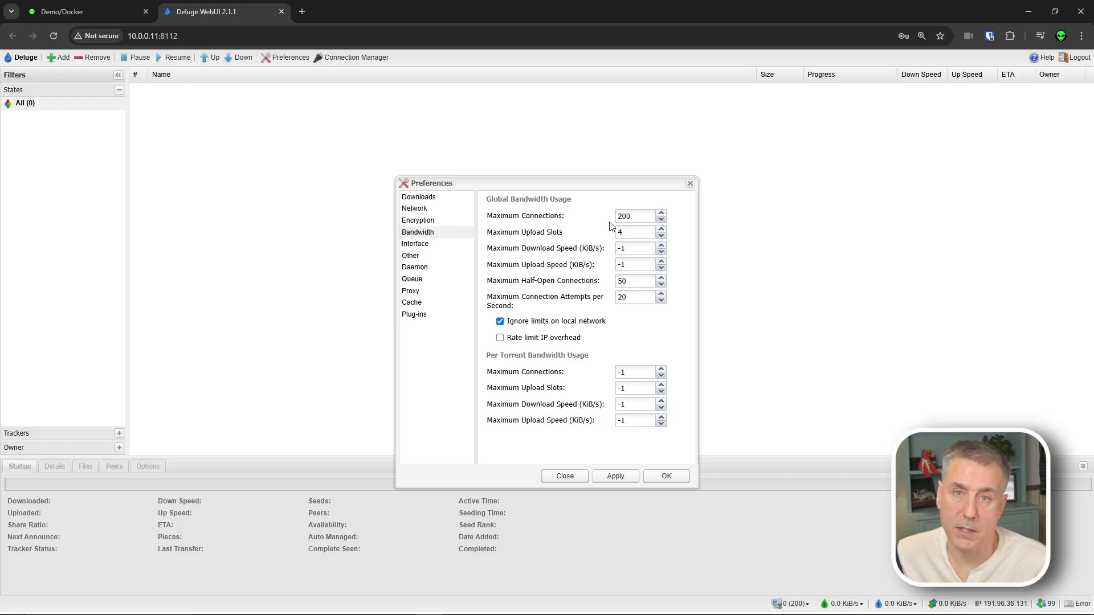
- Set global maximum connections and upload slots to -1, half-open connections and connection attempts per second to 125
left_click_drag(632, 217, 572, 219)
type("-1")
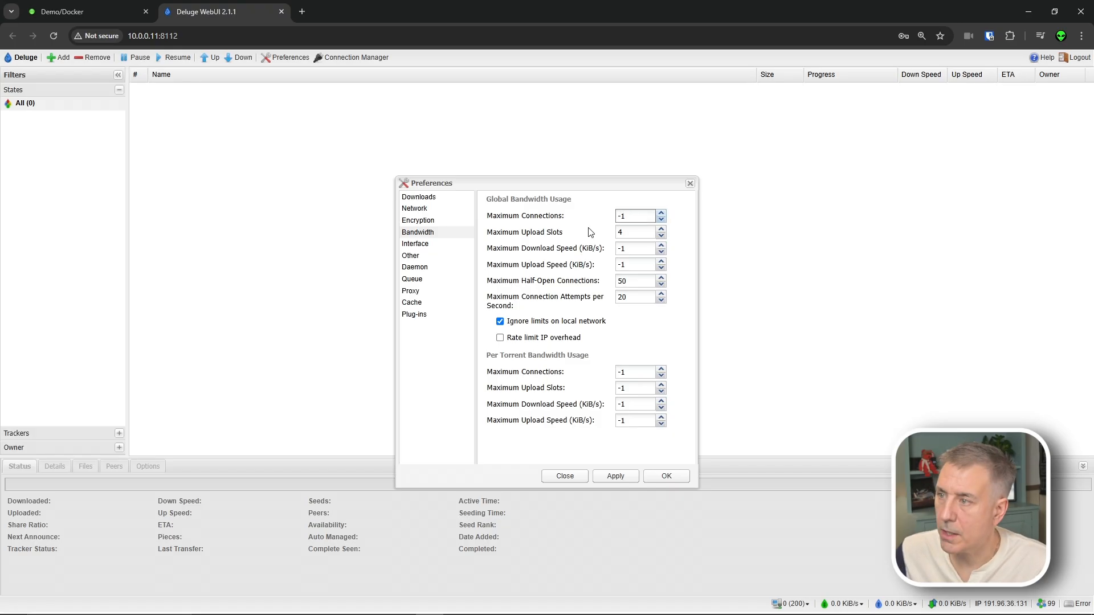
left_click_drag(635, 232, 602, 249)
type("-1")
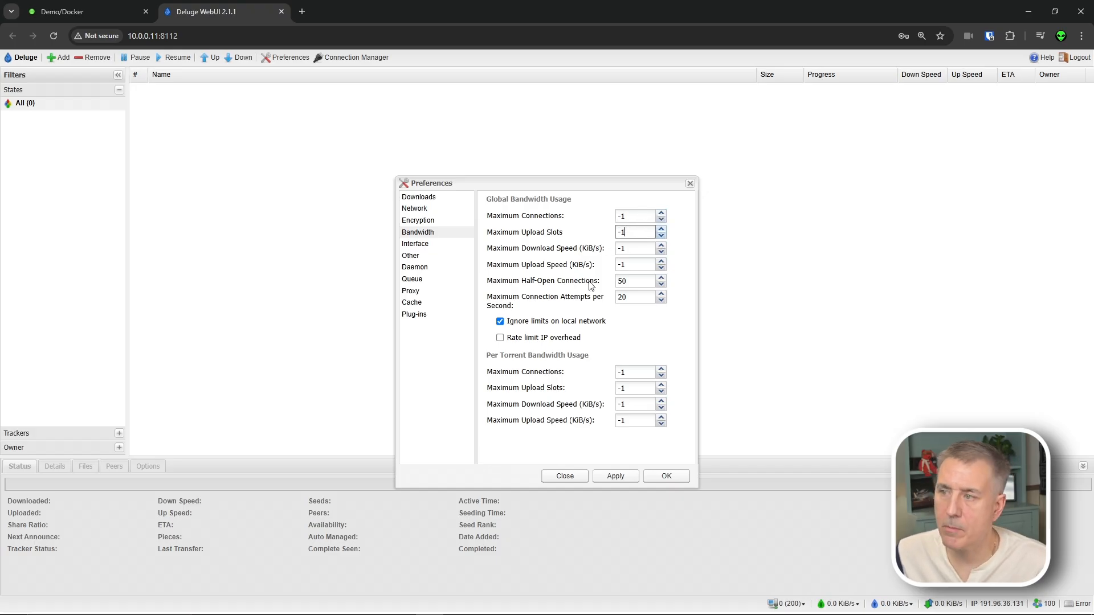
left_click_drag(644, 283, 570, 287)
type("12")
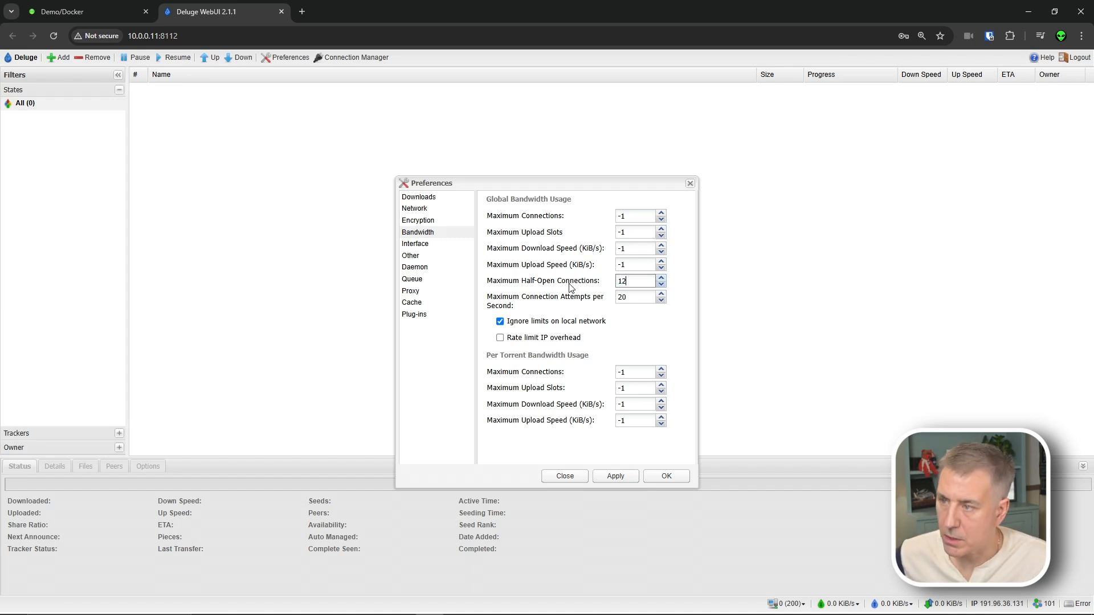
left_click(645, 300)
left_click_drag(645, 300, 605, 310)
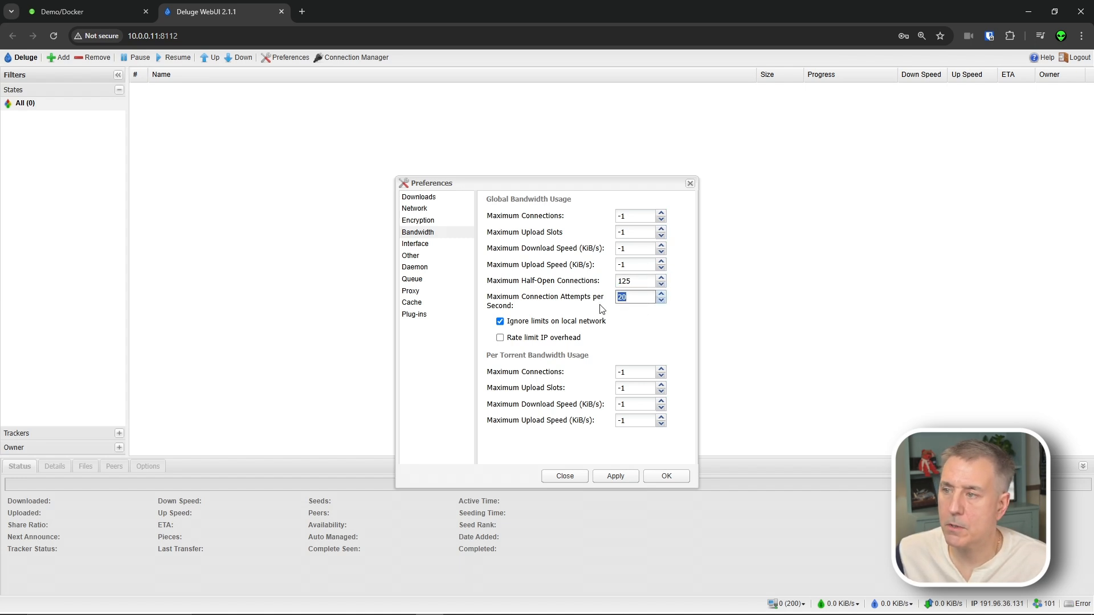
type("1285")
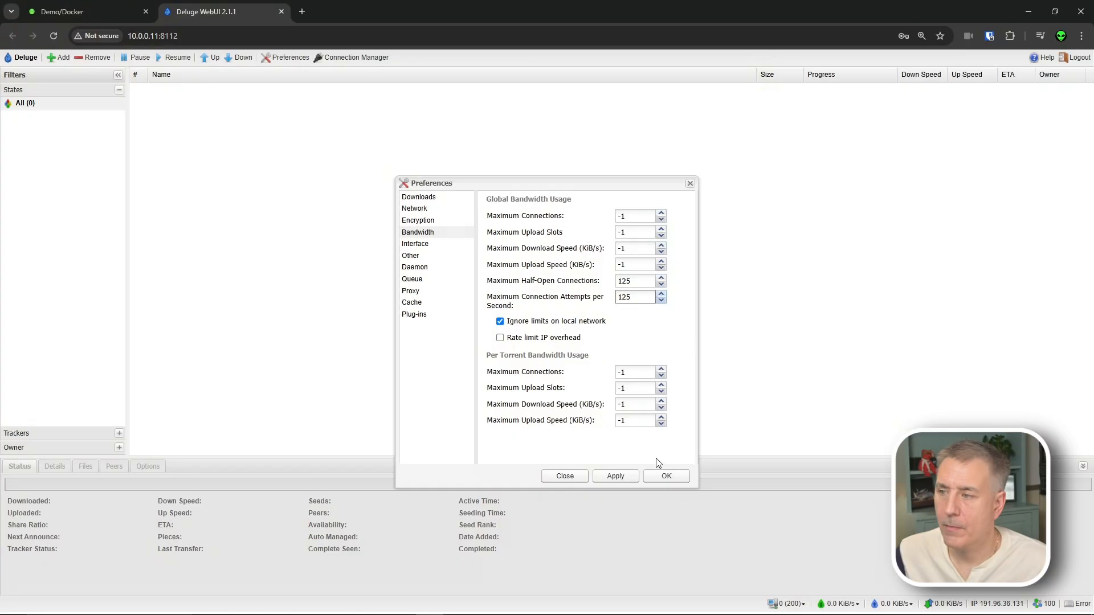
left_click(422, 243)
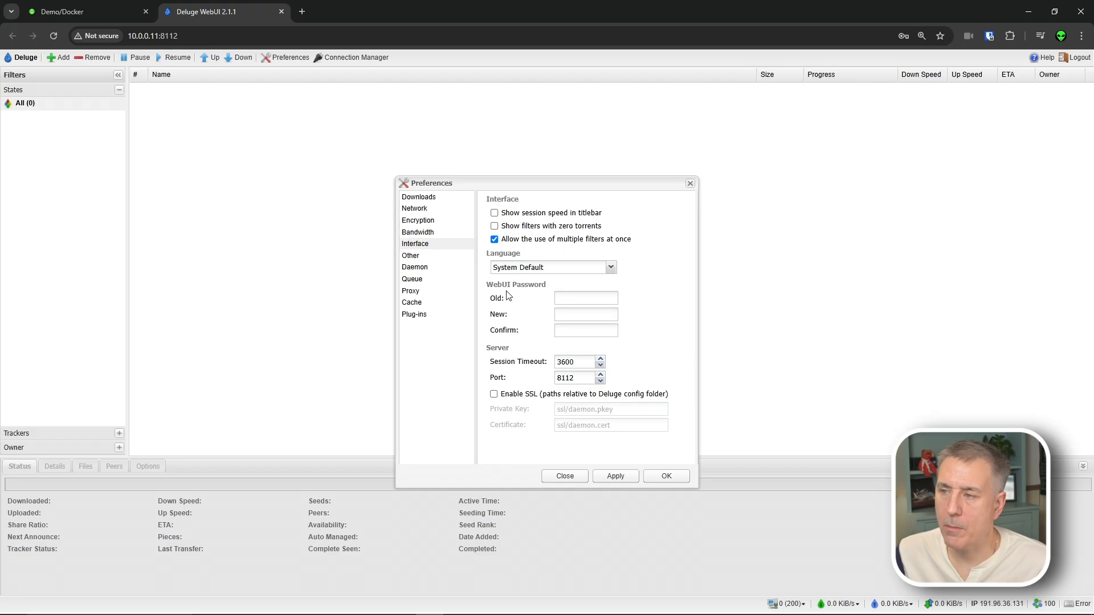
- Enter the old WebUI password and a new password in the Interface preferences
left_click(571, 299)
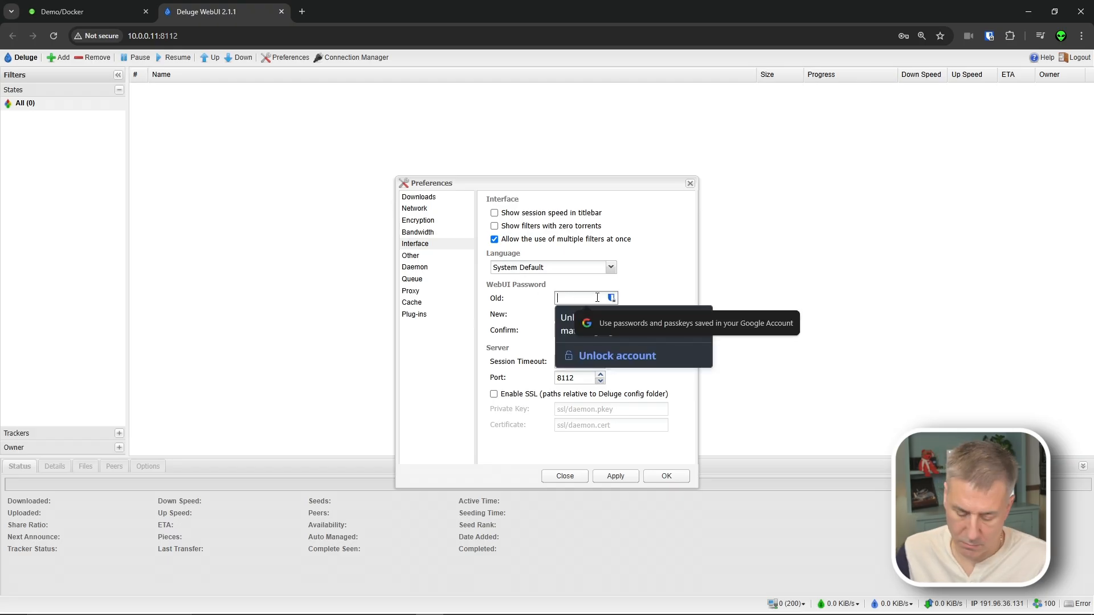
type("delug")
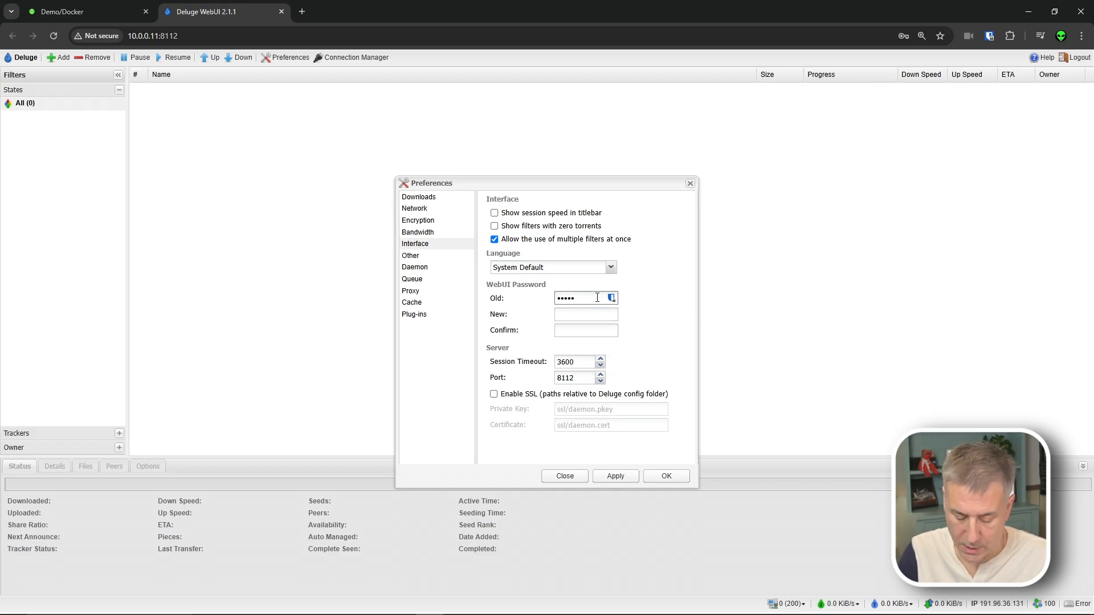
key("BackSpace")
key("BackSpace")
type("deluge")
key("Tab")
type("••••••••")
key("Tab")
type("••••••")
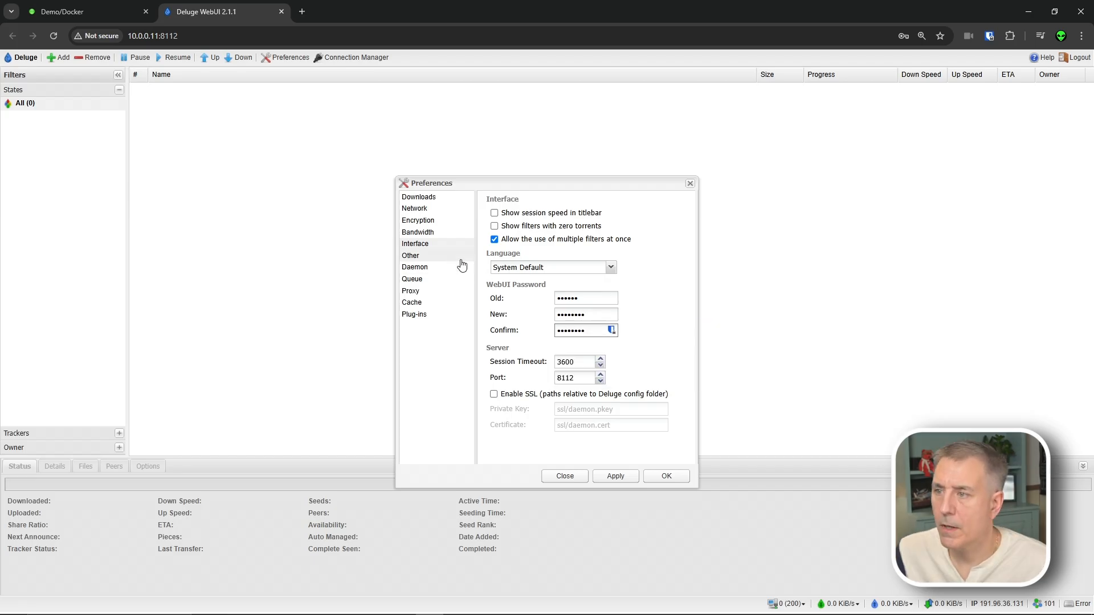
- Set queue limits to Total -1, Downloading 25, Seeding -1, and ignore slow torrents
left_click(419, 280)
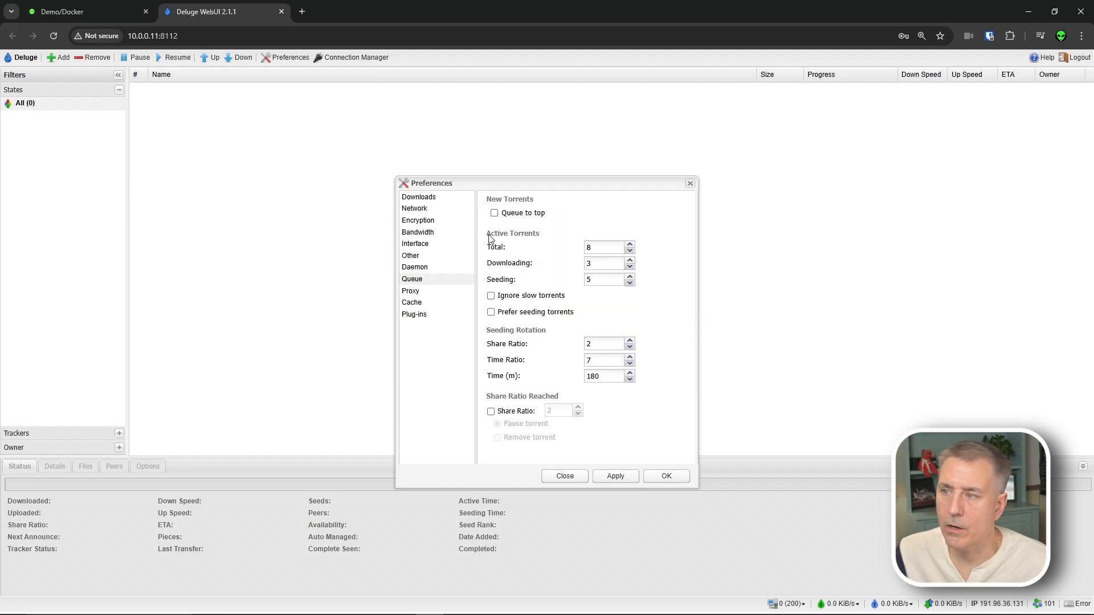
left_click_drag(610, 249, 554, 249)
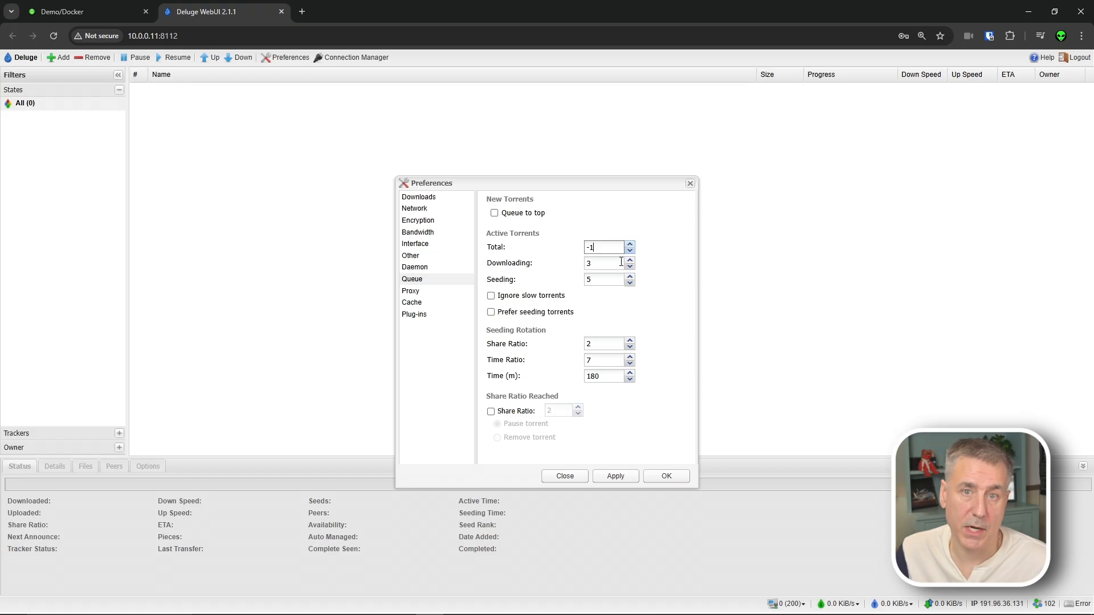
left_click_drag(597, 264, 574, 273)
type("25")
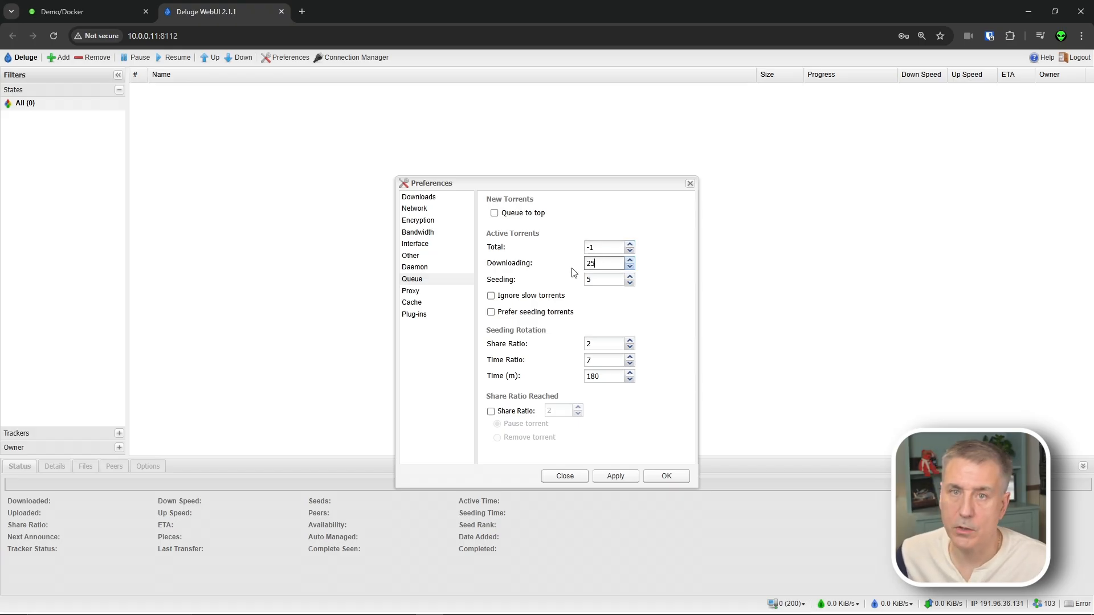
key("Tab")
type("-")
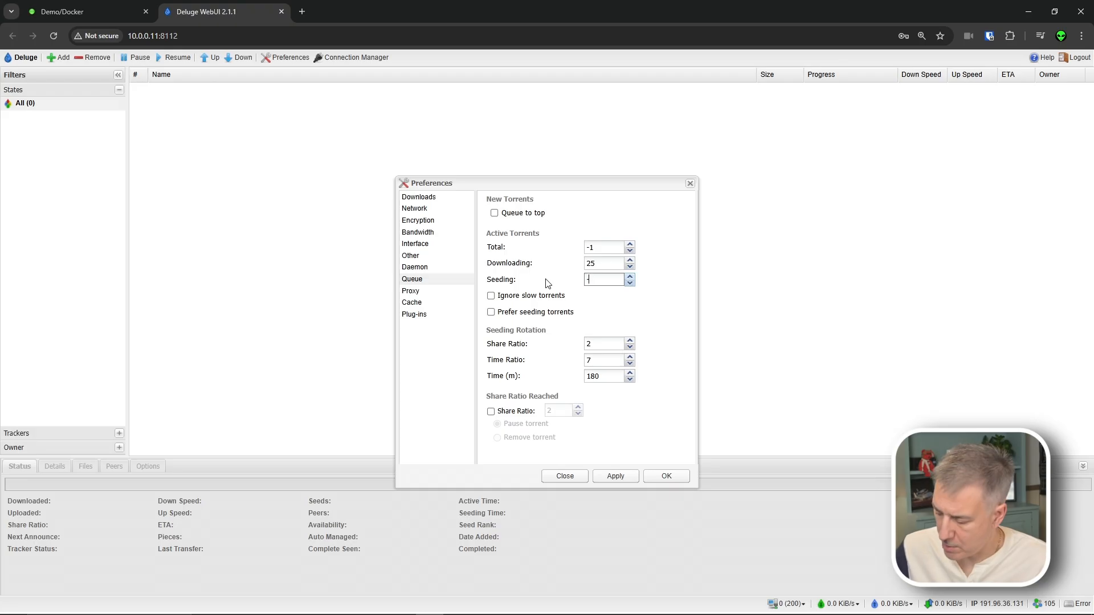
type("1")
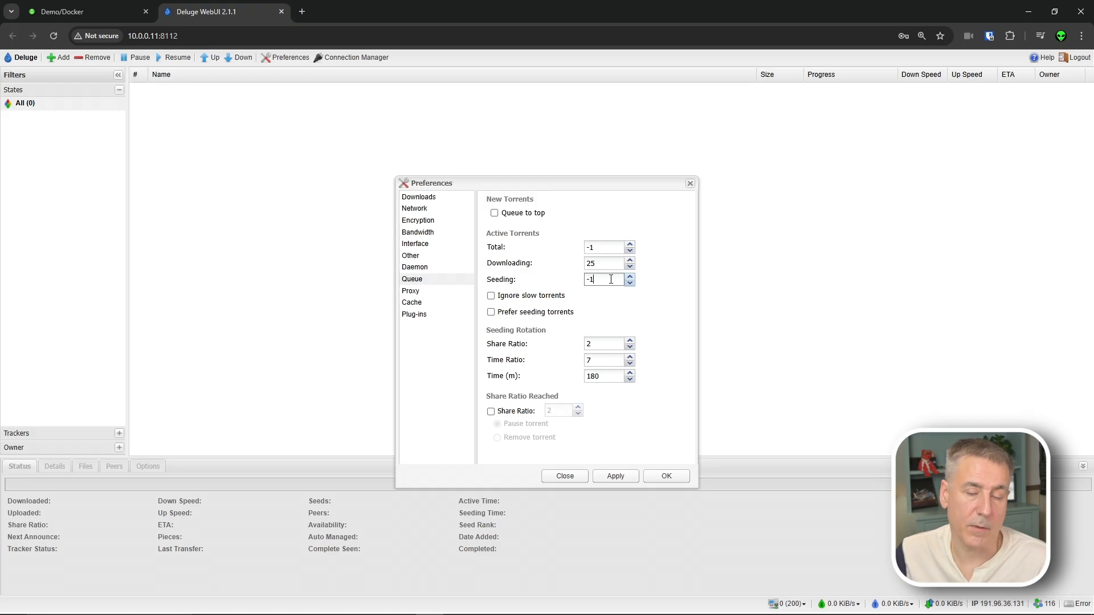
left_click(491, 296)
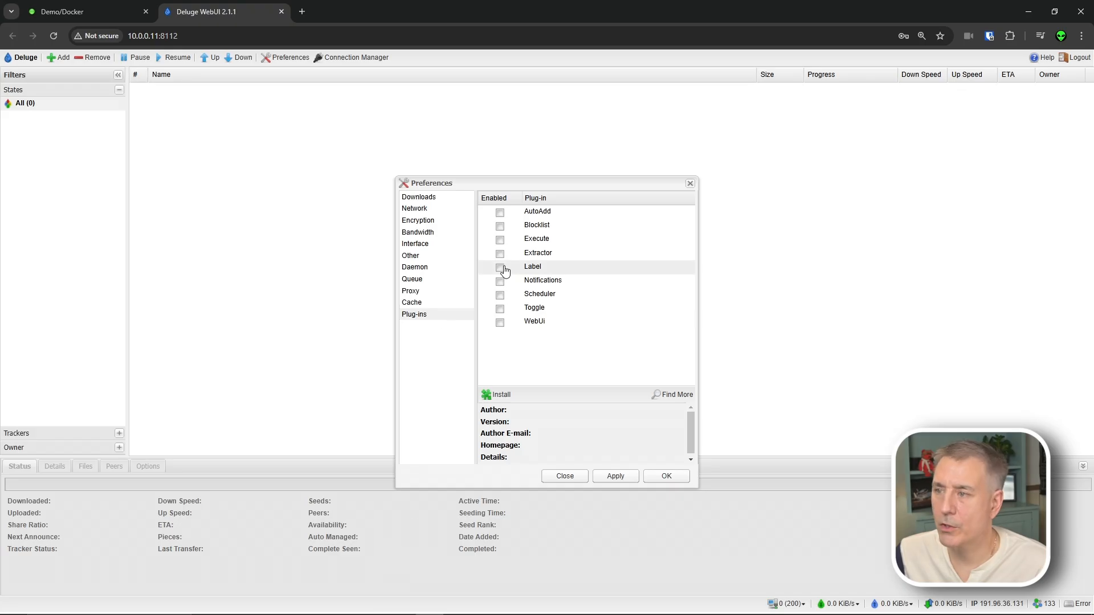
- Tick Enabled next to the Label plug-in in the Plug-ins preferences
left_click(502, 269)
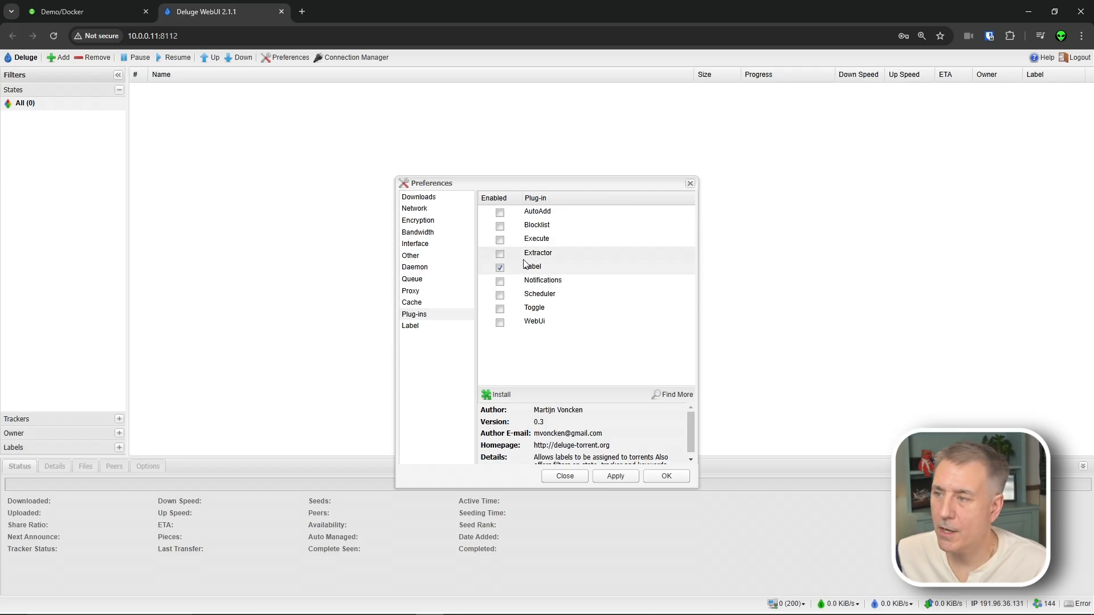
- Apply and close the preferences, then expand the Labels filter showing All (0)
left_click(609, 478)
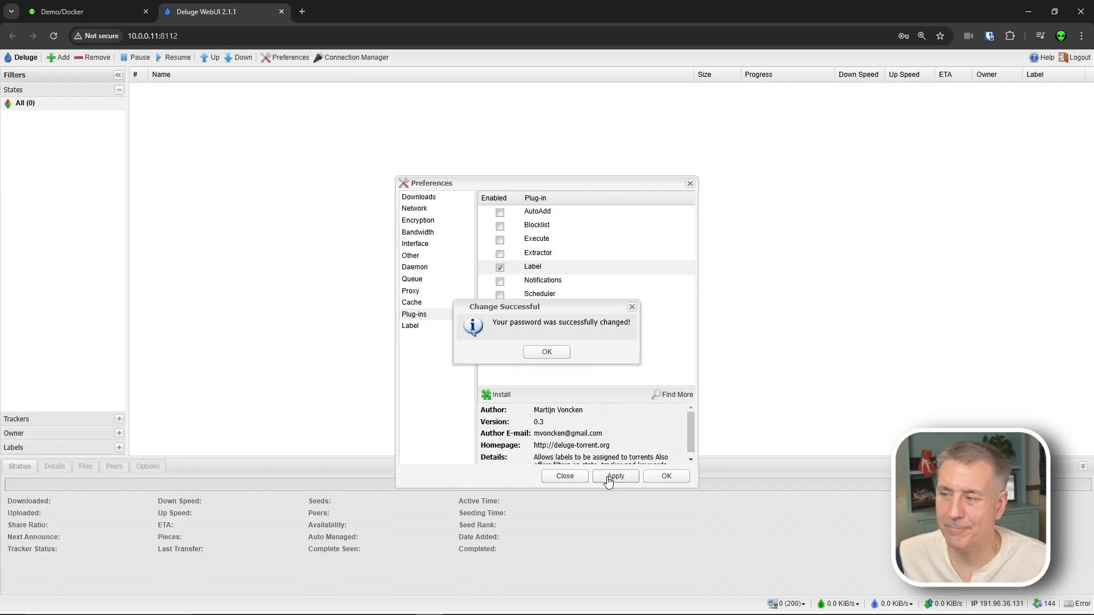
left_click(555, 357)
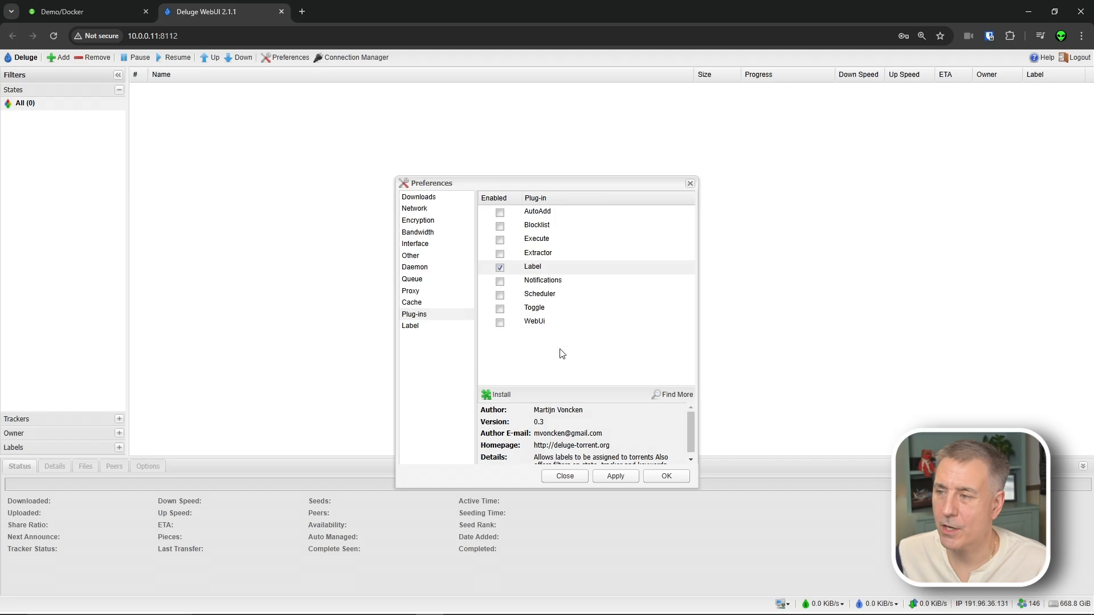
left_click(664, 475)
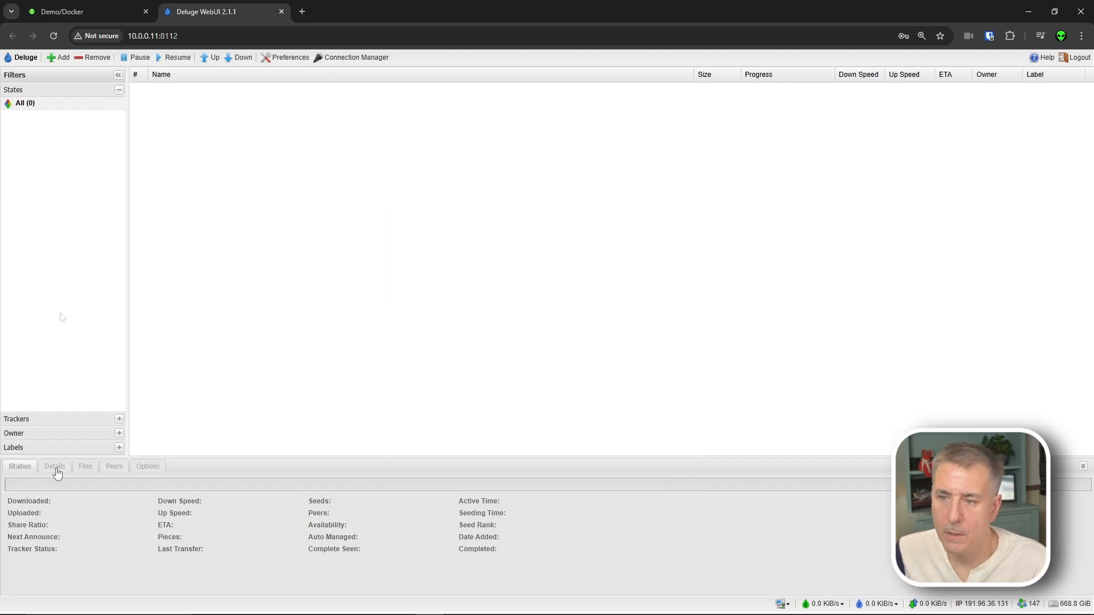
left_click(119, 448)
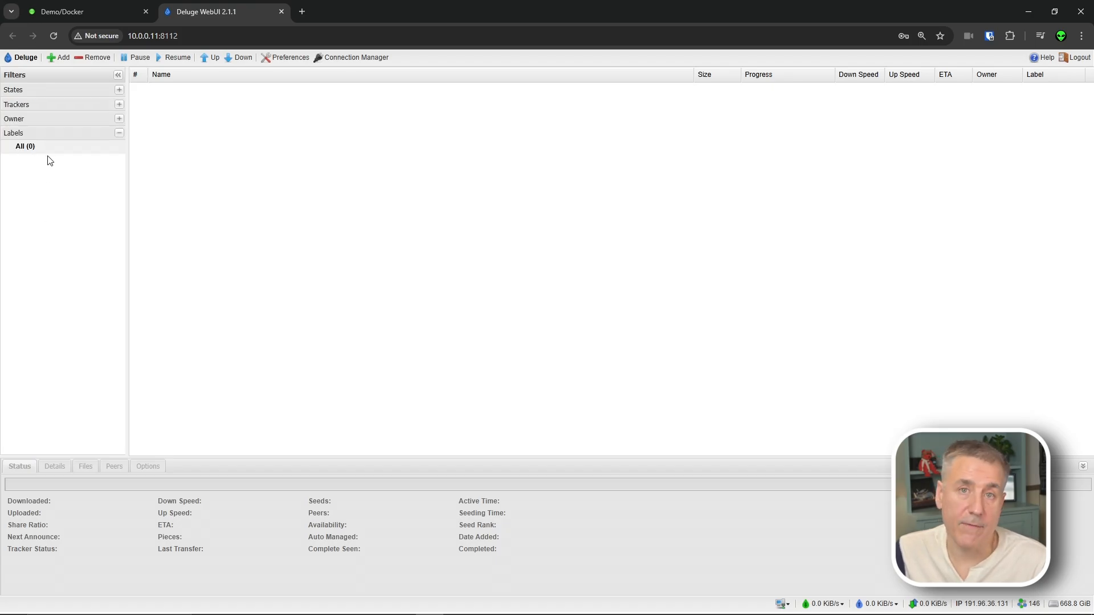
- Add the labels movies, tv and music from the Labels right-click menu
right_click(54, 139)
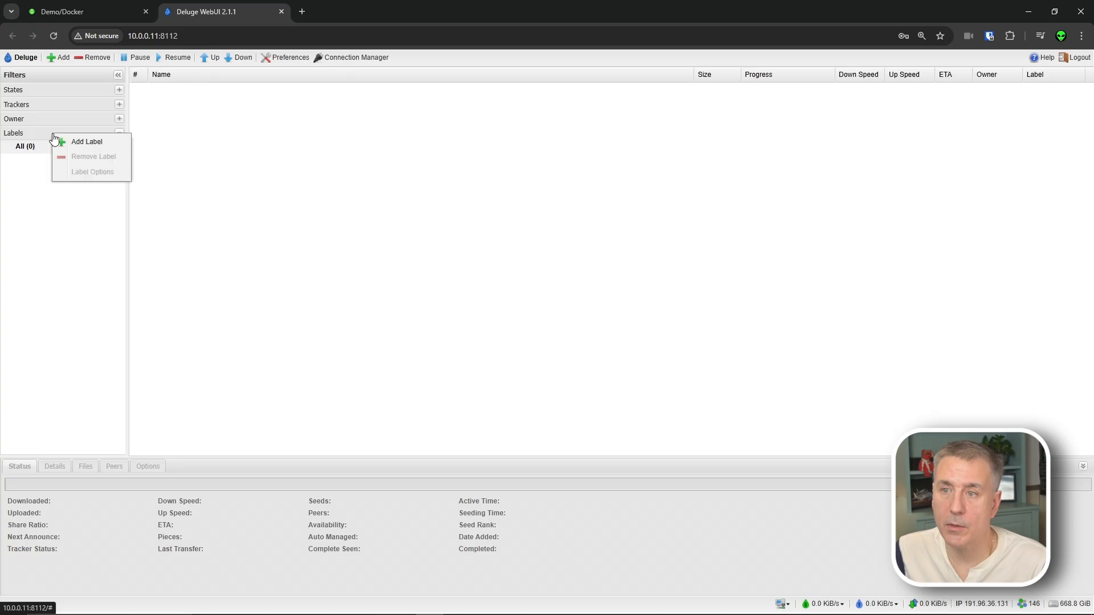
left_click(86, 142)
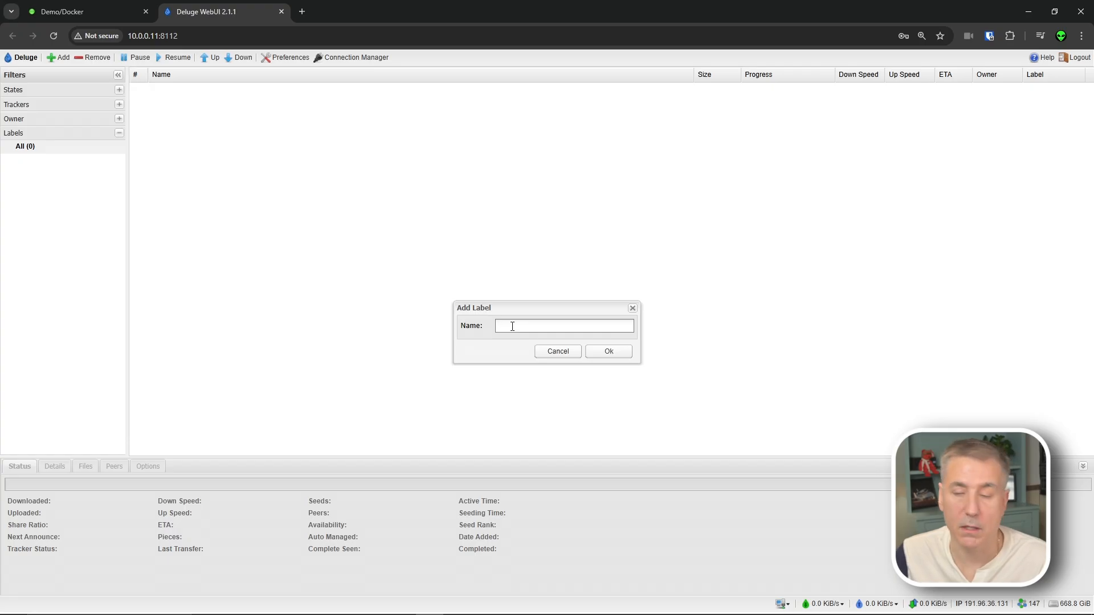
type("movies")
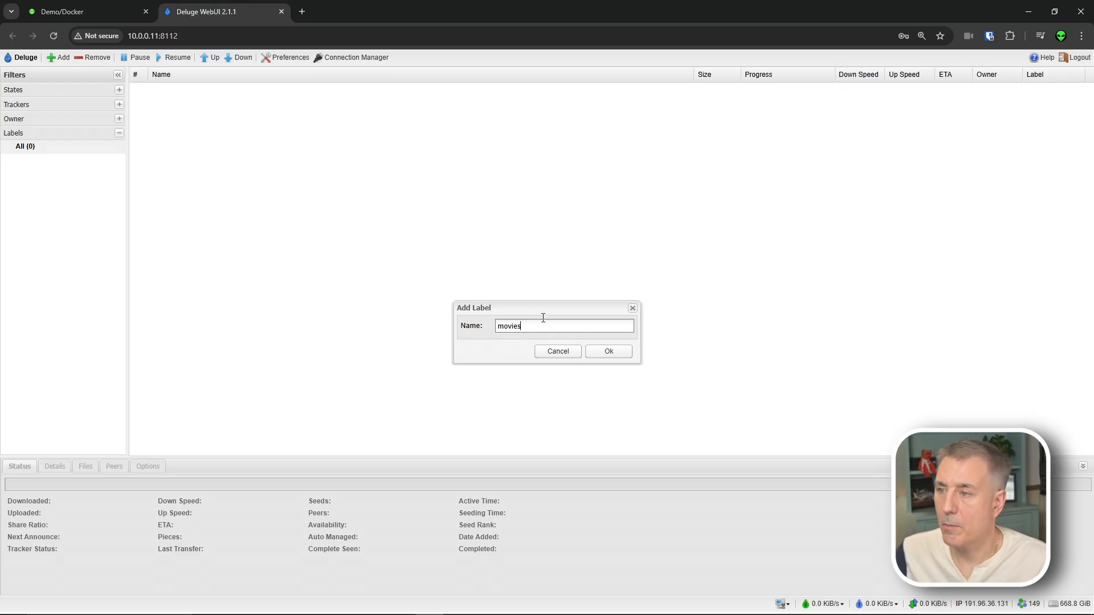
left_click(606, 355)
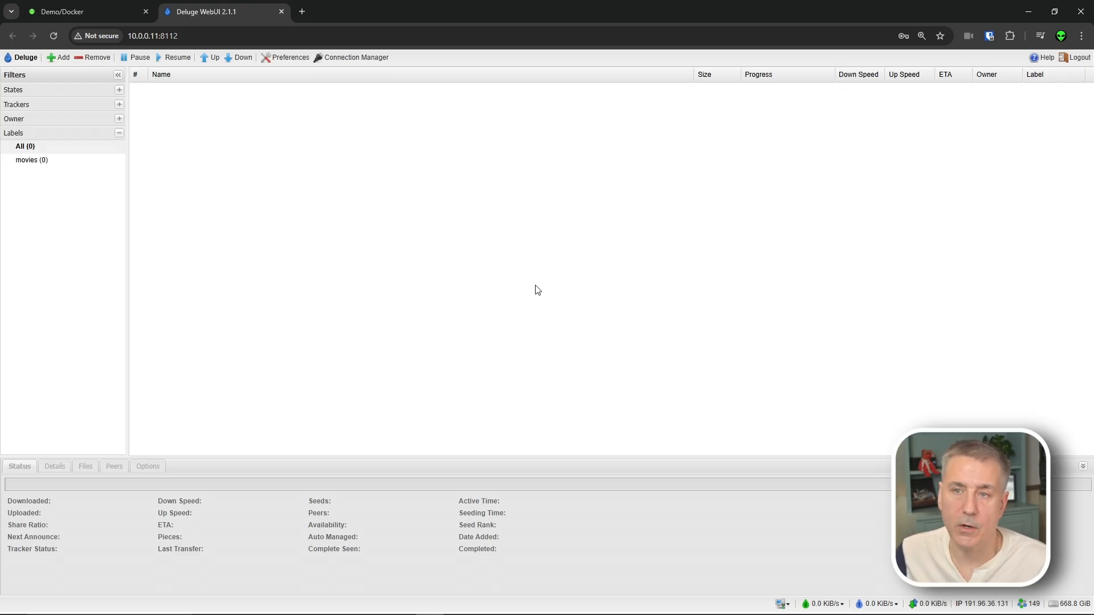
right_click(44, 148)
left_click(84, 153)
type("tv")
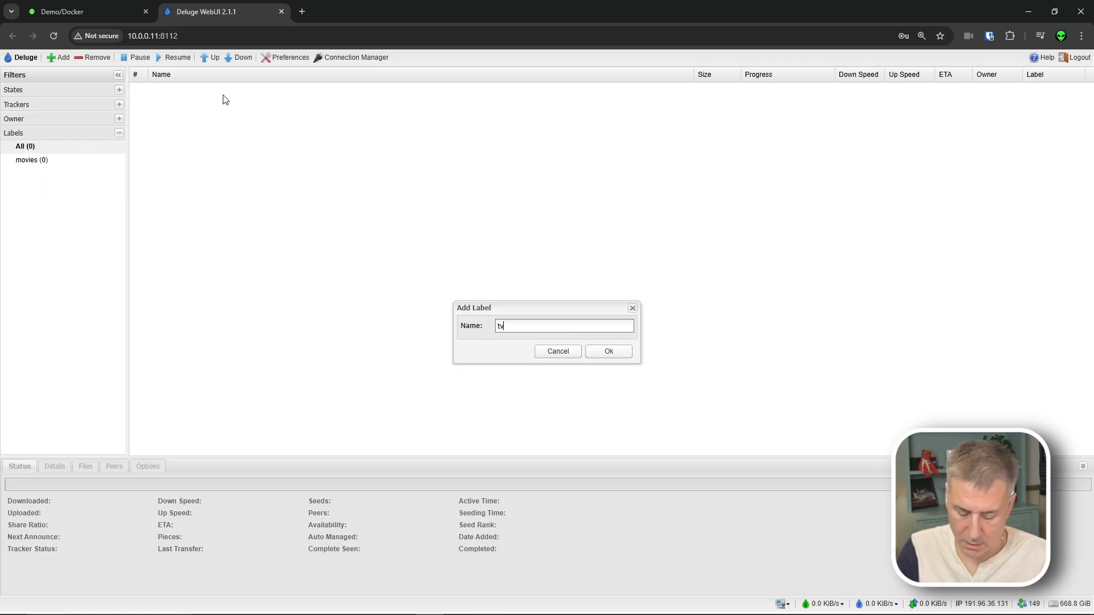
left_click(603, 352)
right_click(41, 141)
left_click(68, 149)
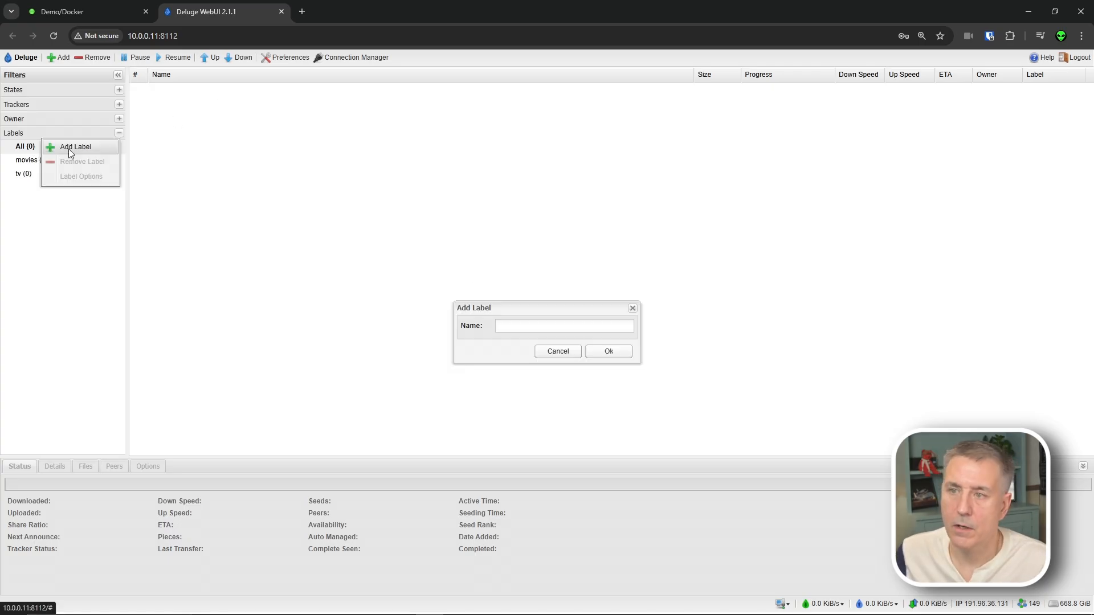
type("musi")
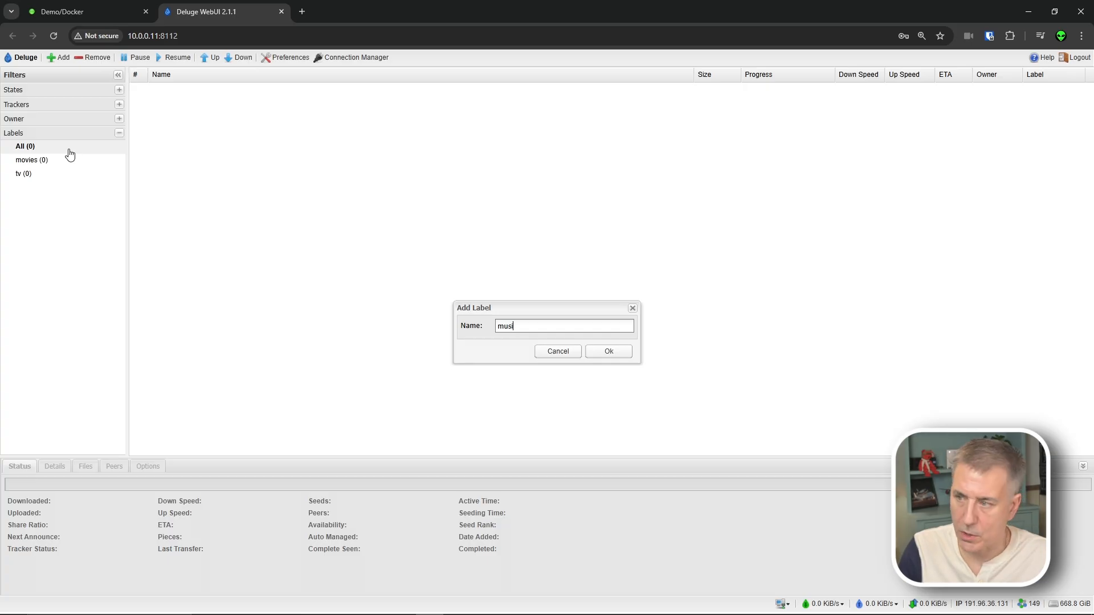
type("c")
left_click(608, 352)
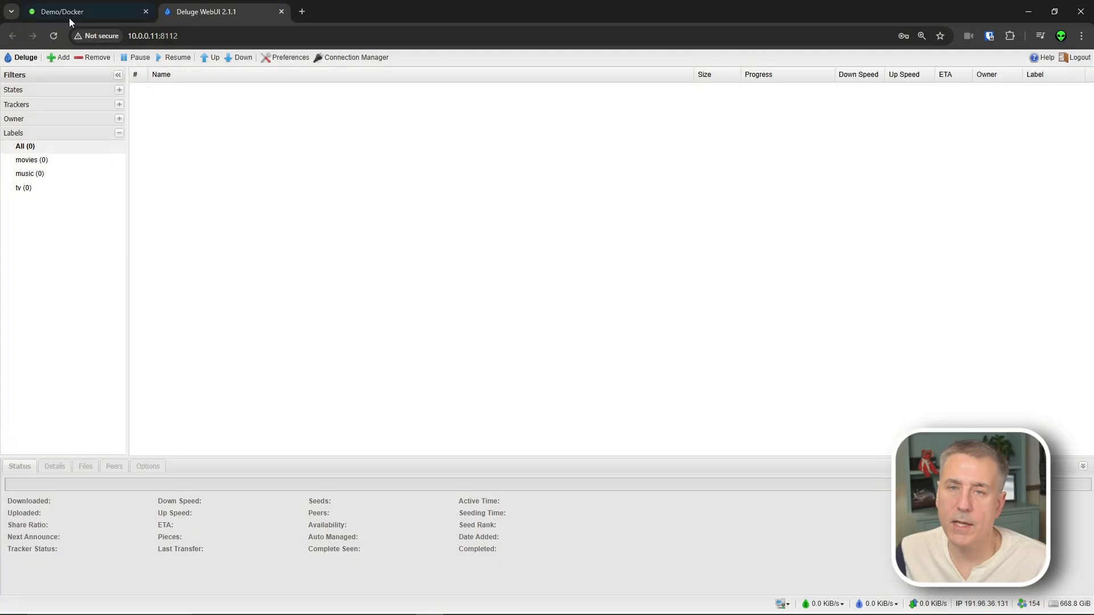
- Check Radarr's Deluge download client, which uses the movies category, then close its editor
left_click(70, 17)
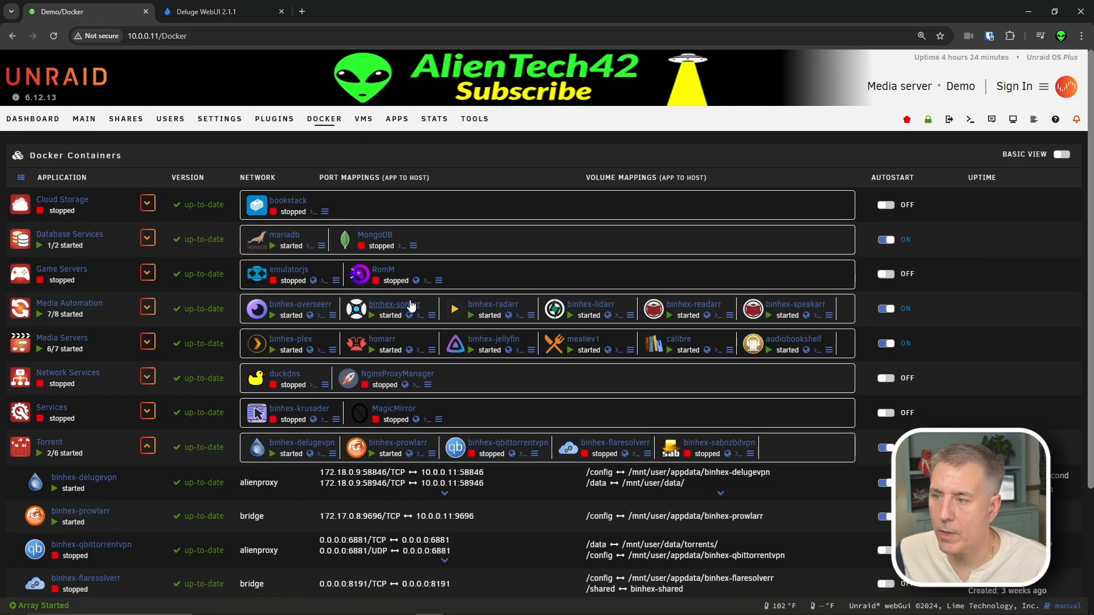
left_click(476, 306)
left_click(50, 319)
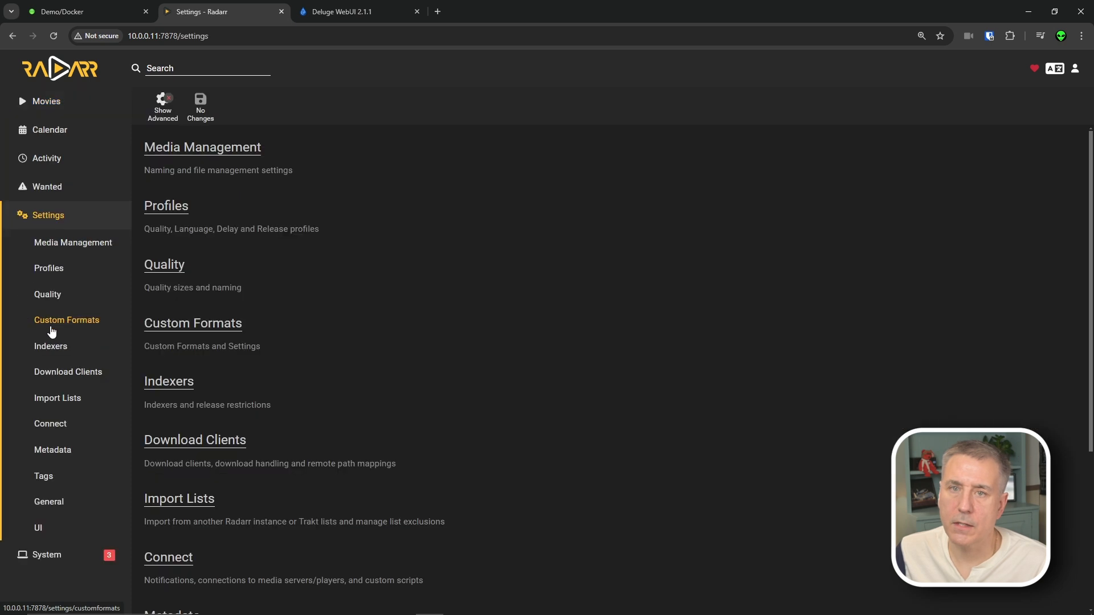
left_click(64, 370)
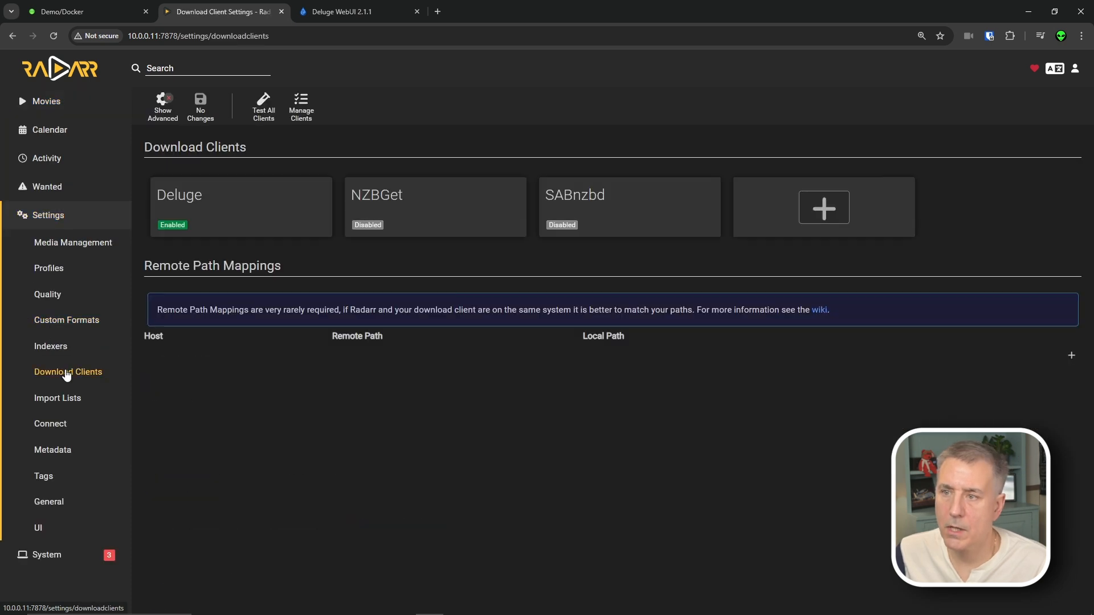
left_click(245, 205)
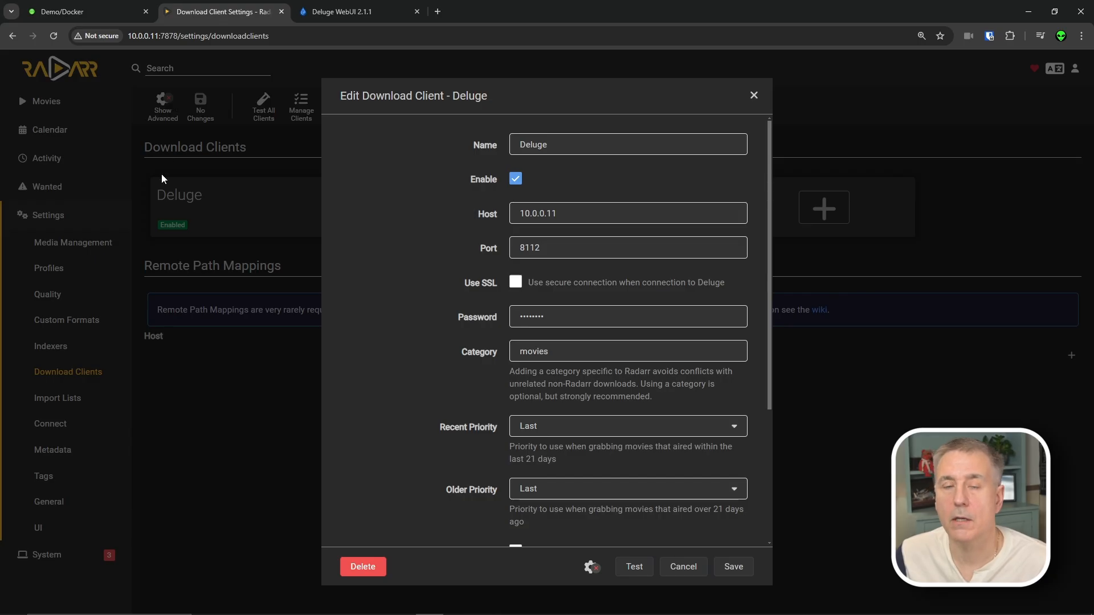
left_click(683, 566)
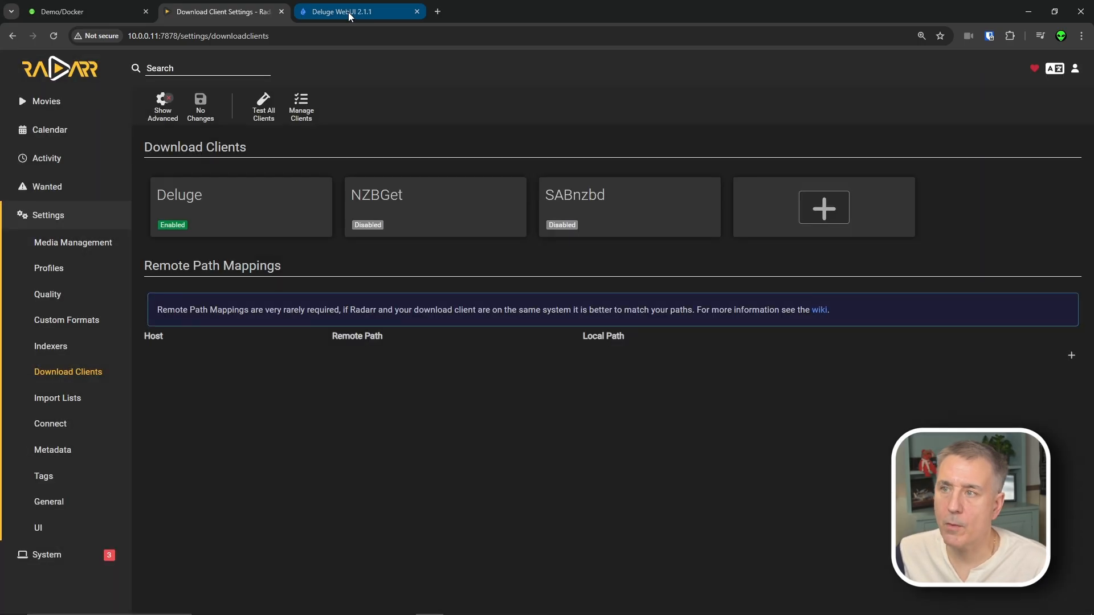
- Enable folder settings for the movies label with Move completed to /data/torrents/movies
left_click(350, 14)
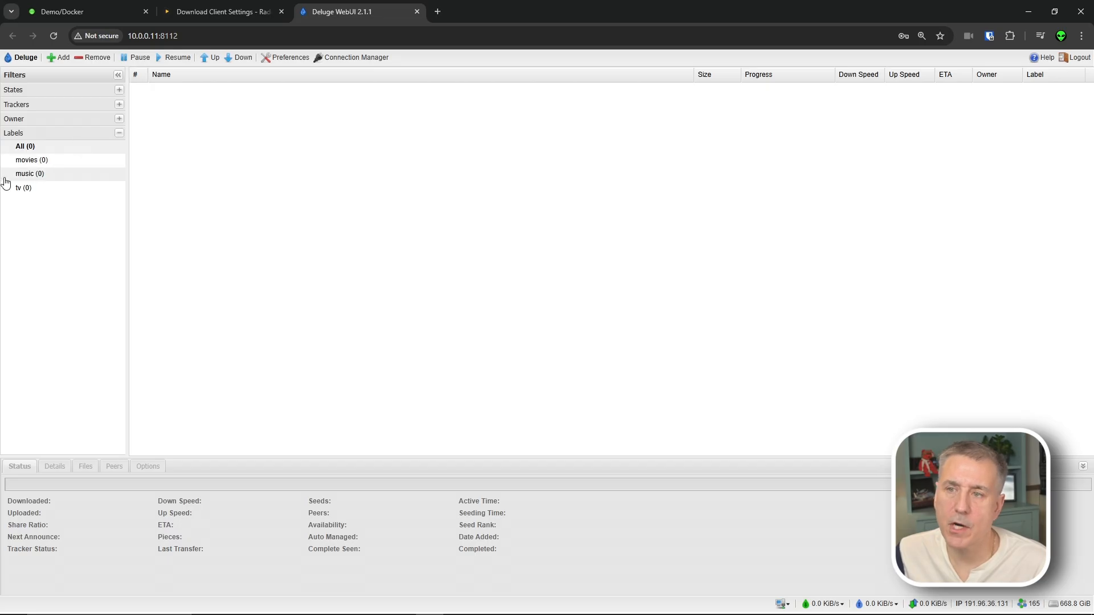
right_click(61, 162)
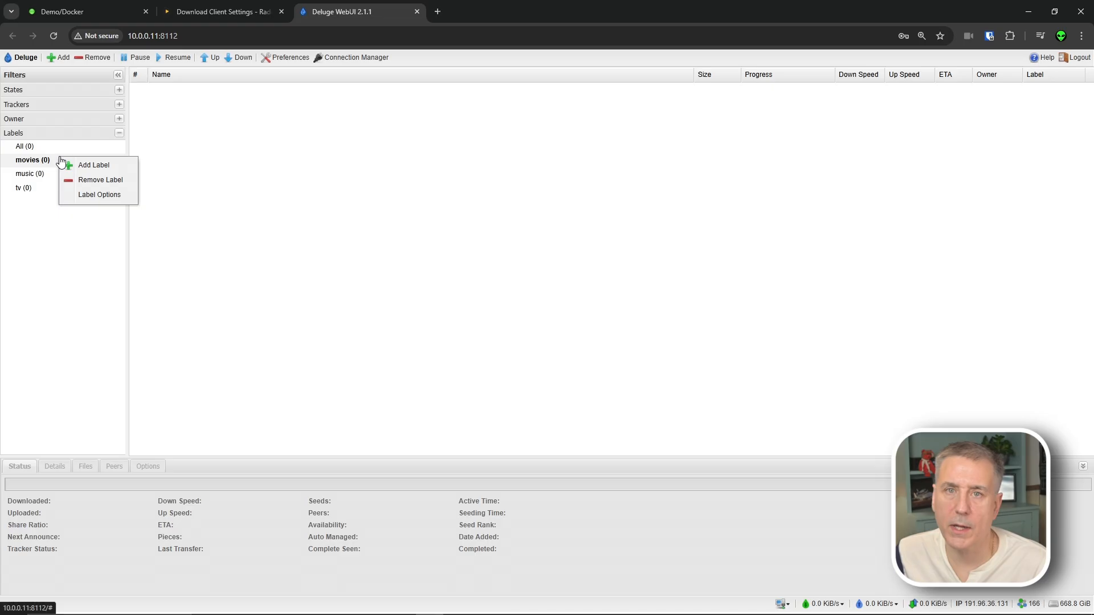
left_click(106, 196)
left_click(545, 283)
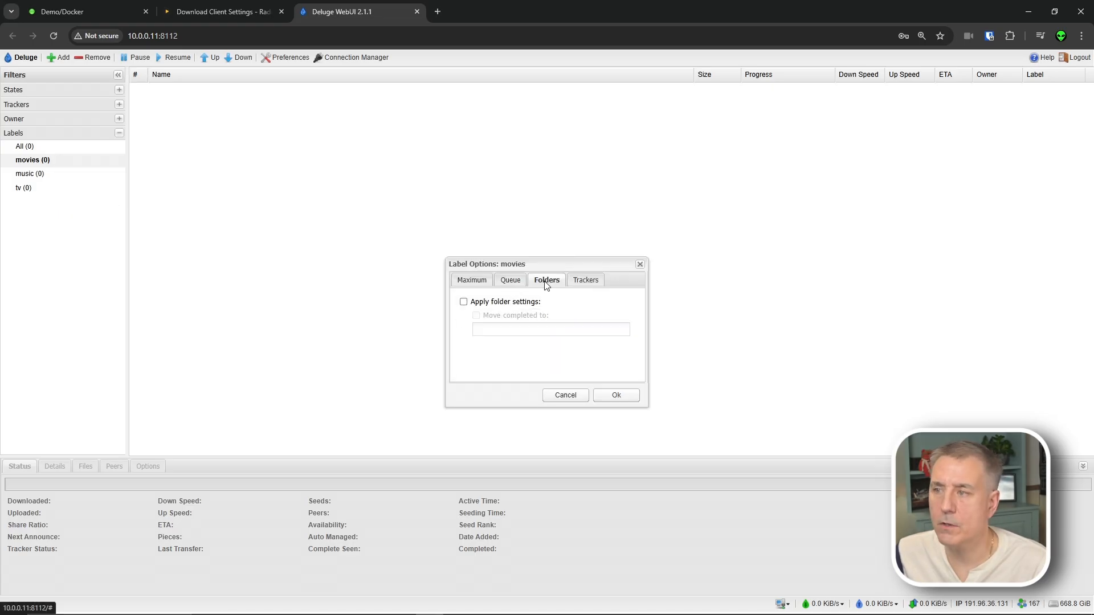
left_click(518, 307)
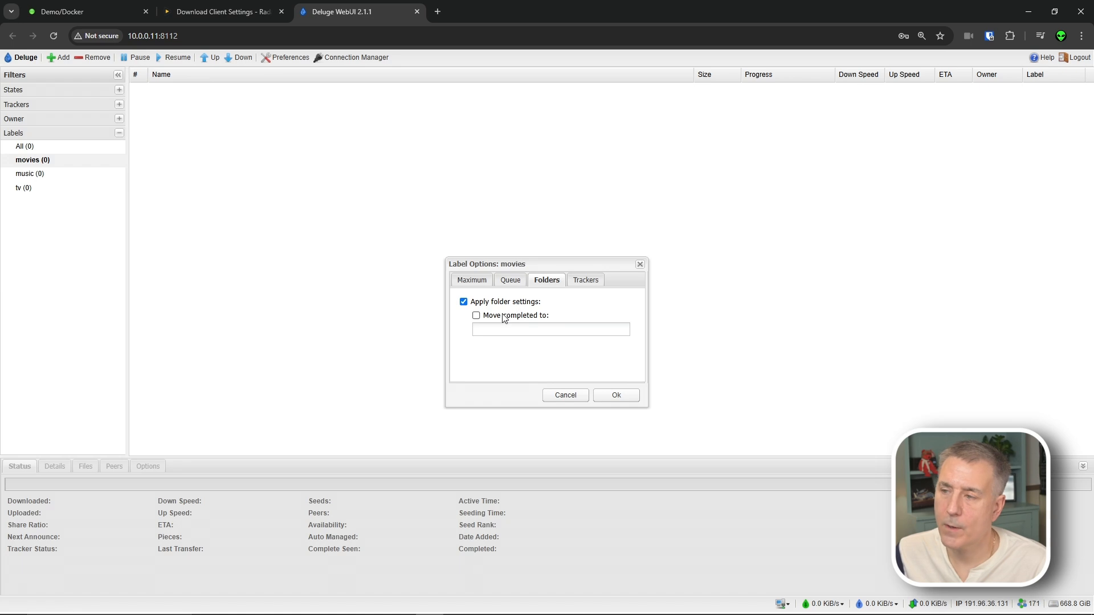
left_click(501, 317)
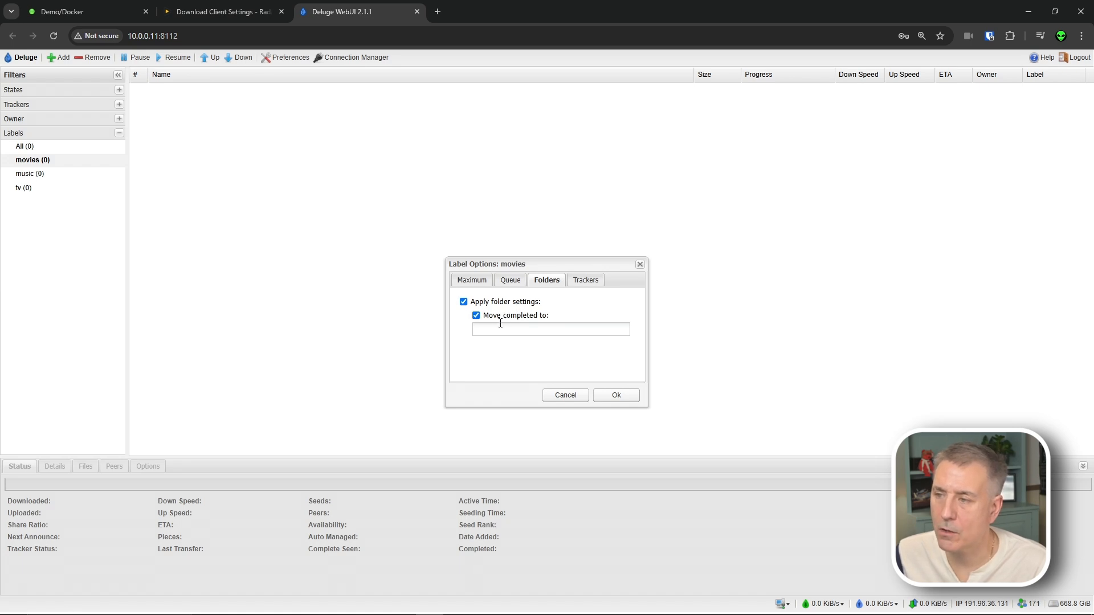
left_click(516, 328)
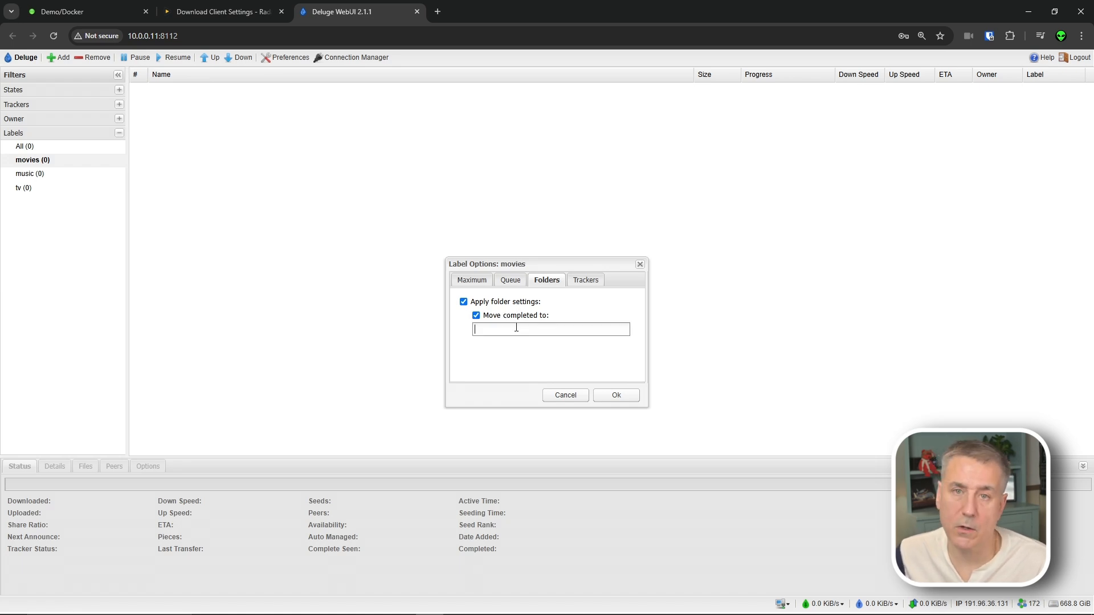
type("/data/torrents/movies")
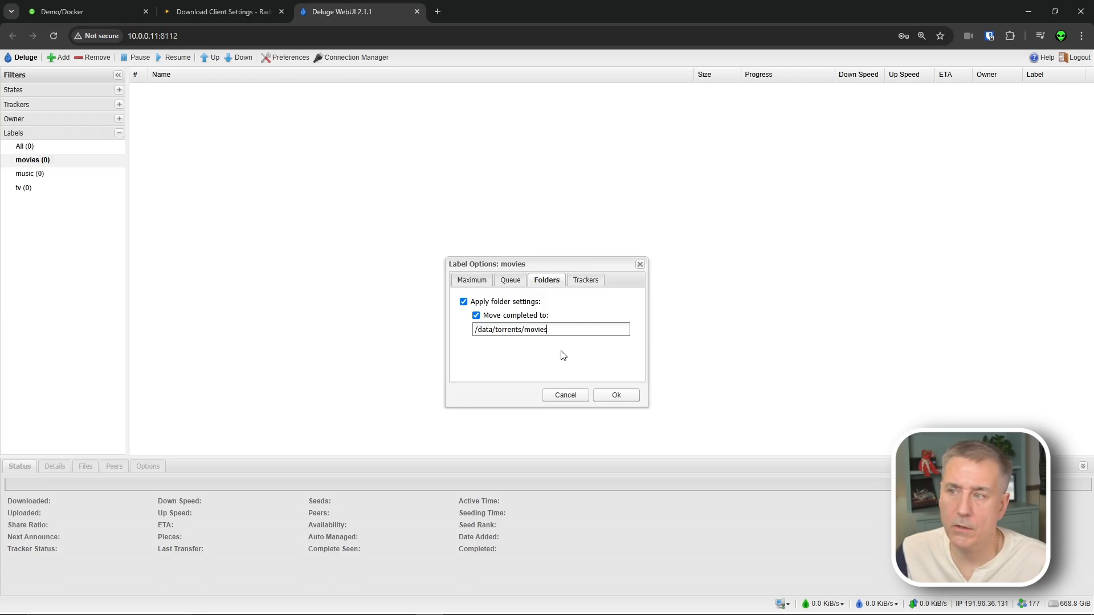
left_click(626, 394)
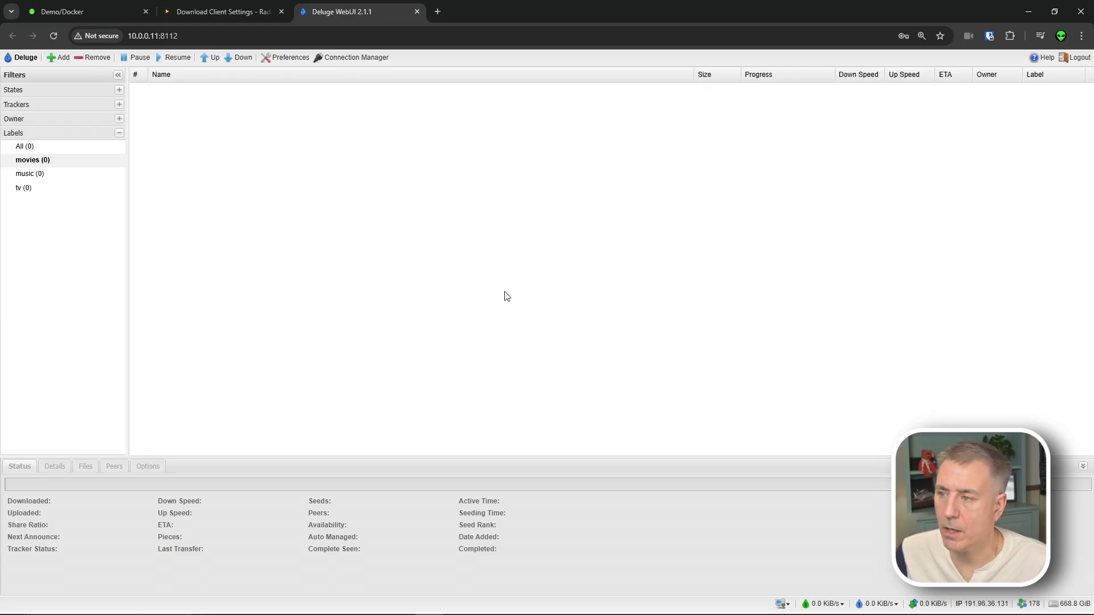
- Set the music label to move completed downloads to /data/torrents/music
left_click(32, 174)
right_click(31, 173)
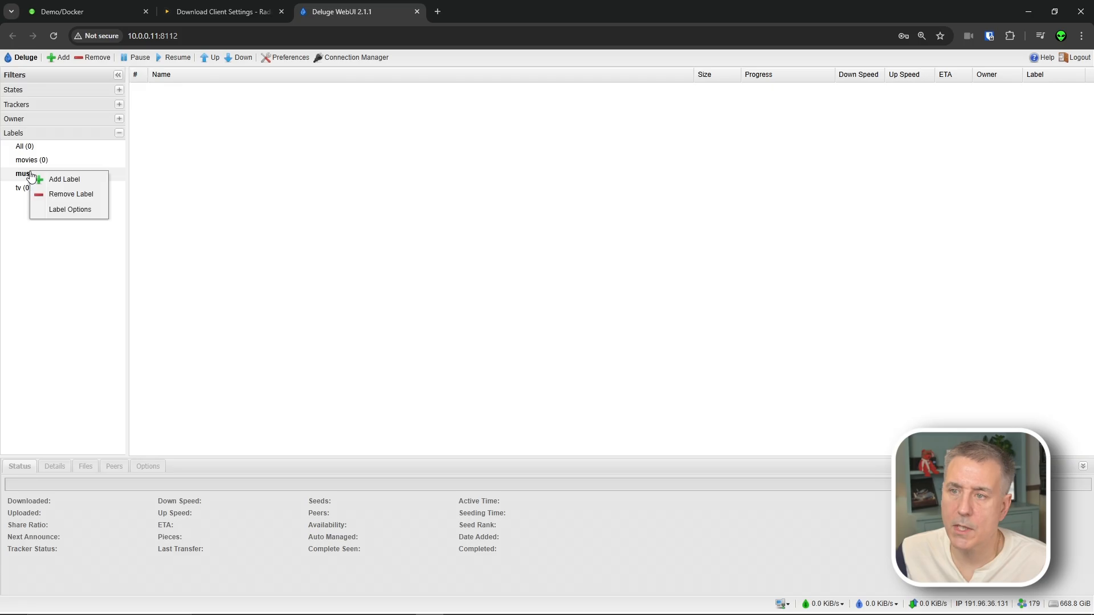
left_click(78, 211)
left_click(546, 279)
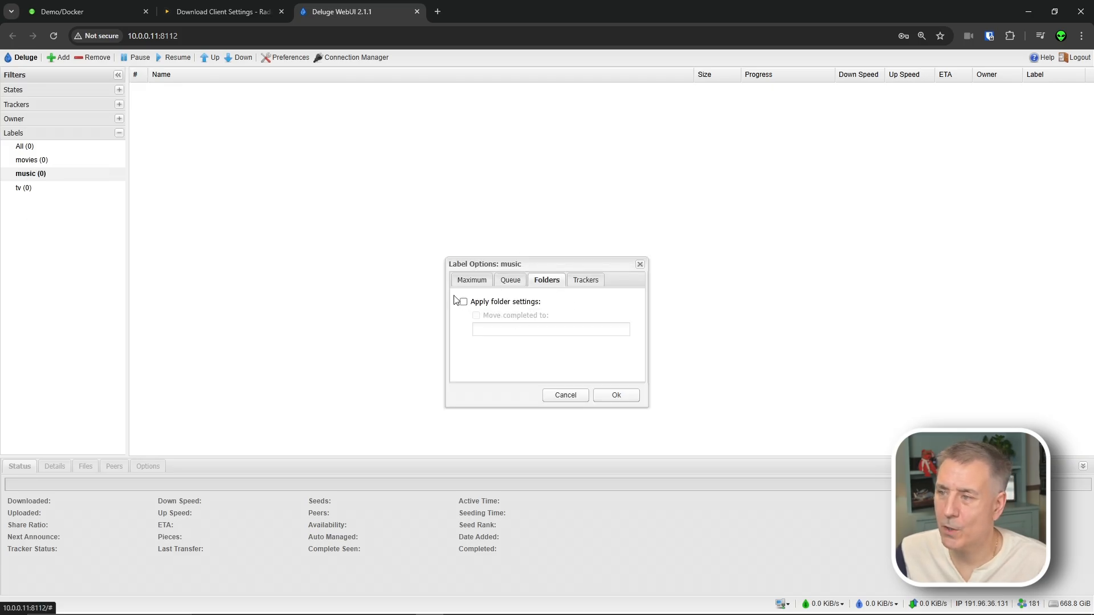
left_click(472, 303)
left_click(487, 318)
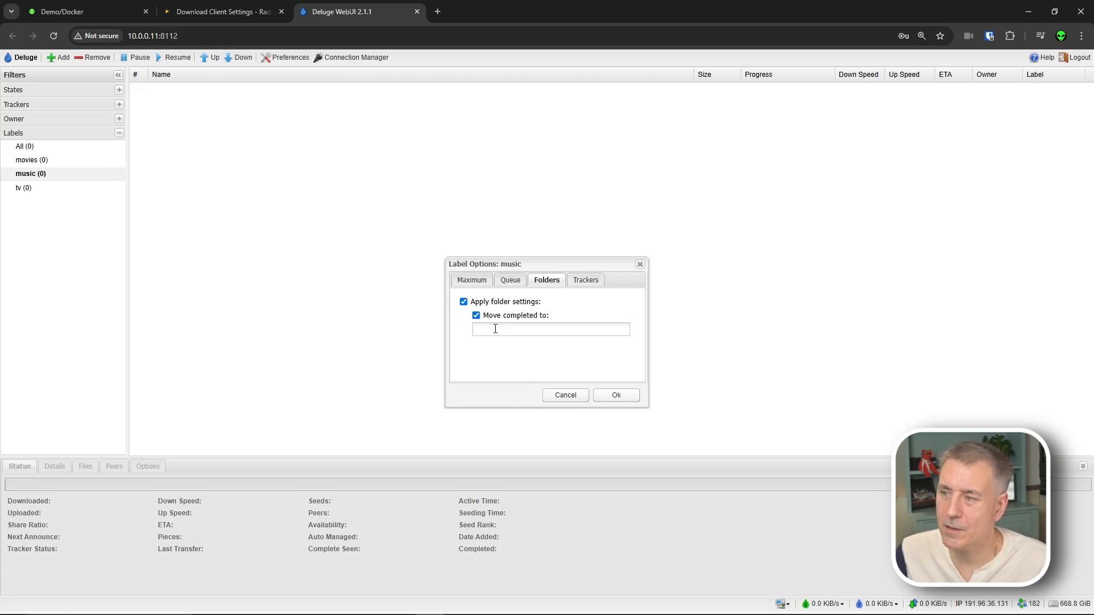
left_click(491, 329)
type("/da")
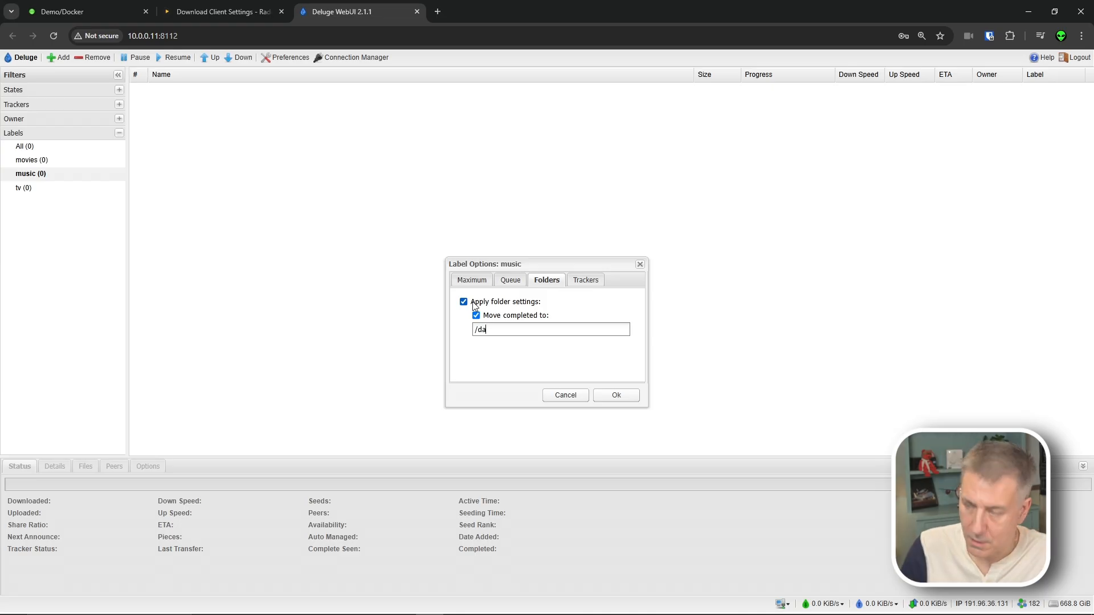
type("ta/torrents")
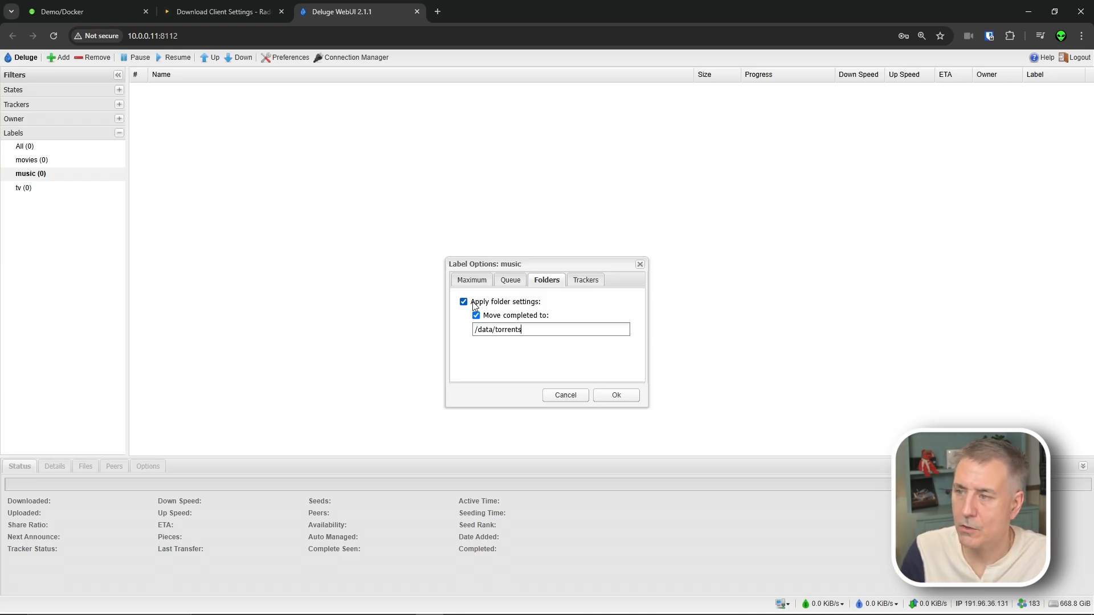
type("/music")
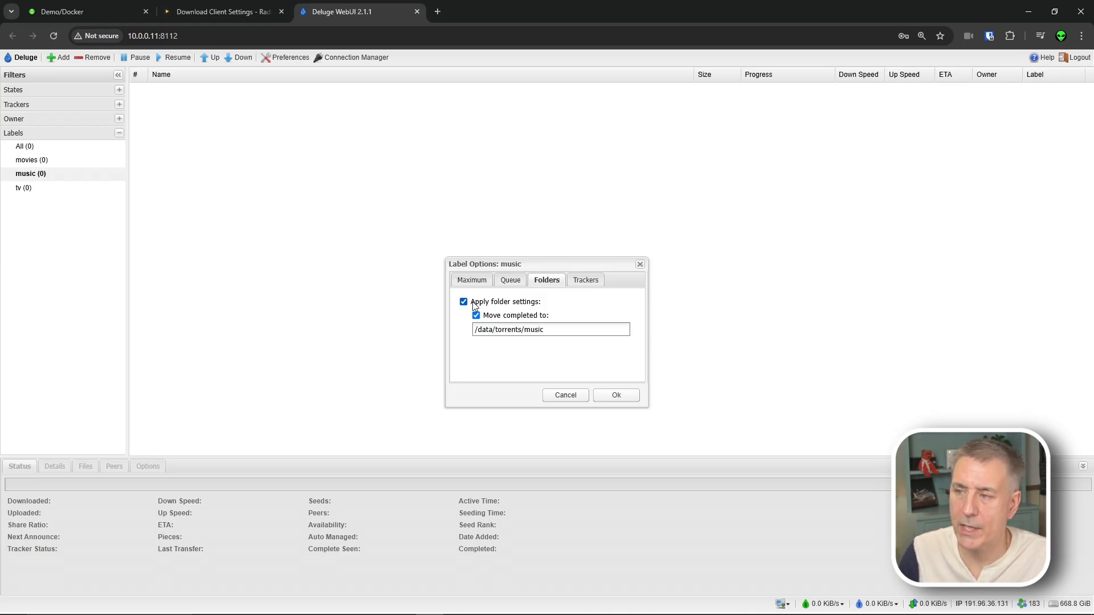
left_click(621, 398)
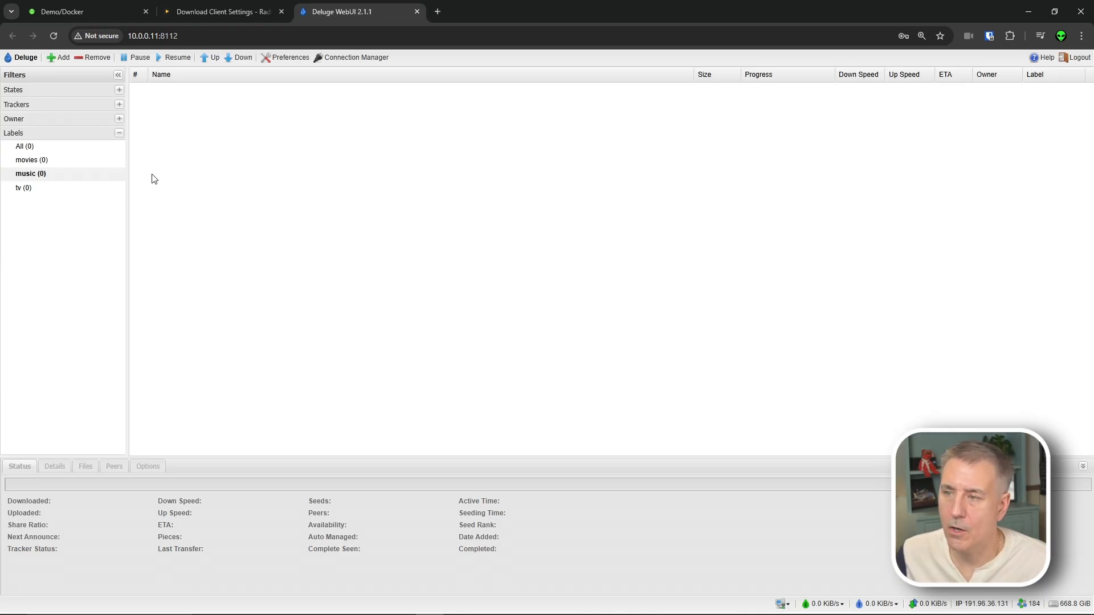
- Set the tv label to move completed downloads to /data/torrents/tv
right_click(24, 189)
left_click(63, 222)
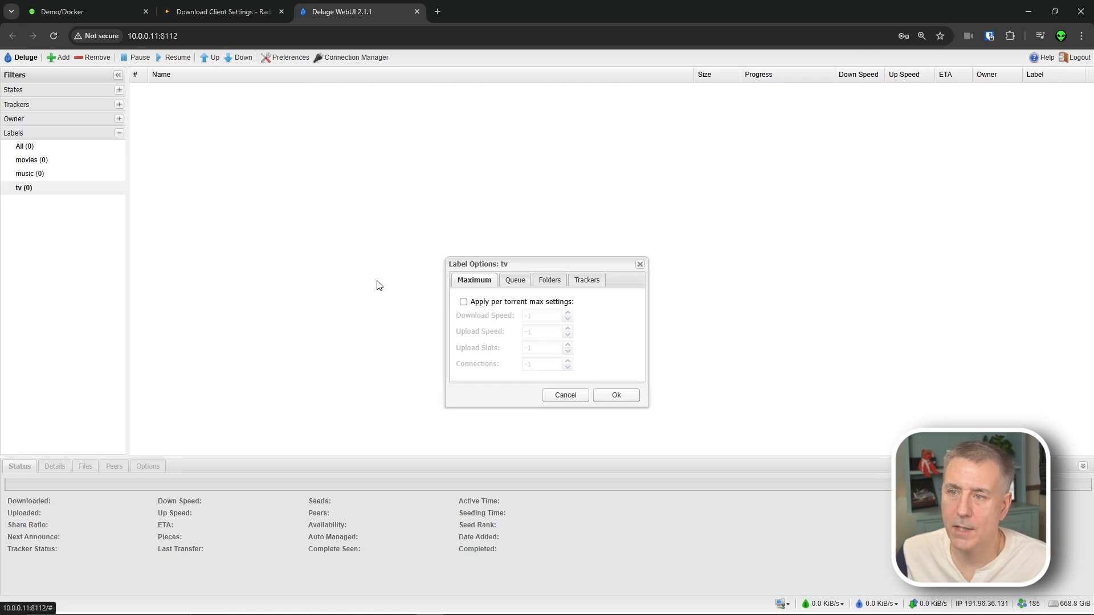
left_click(532, 281)
left_click(498, 307)
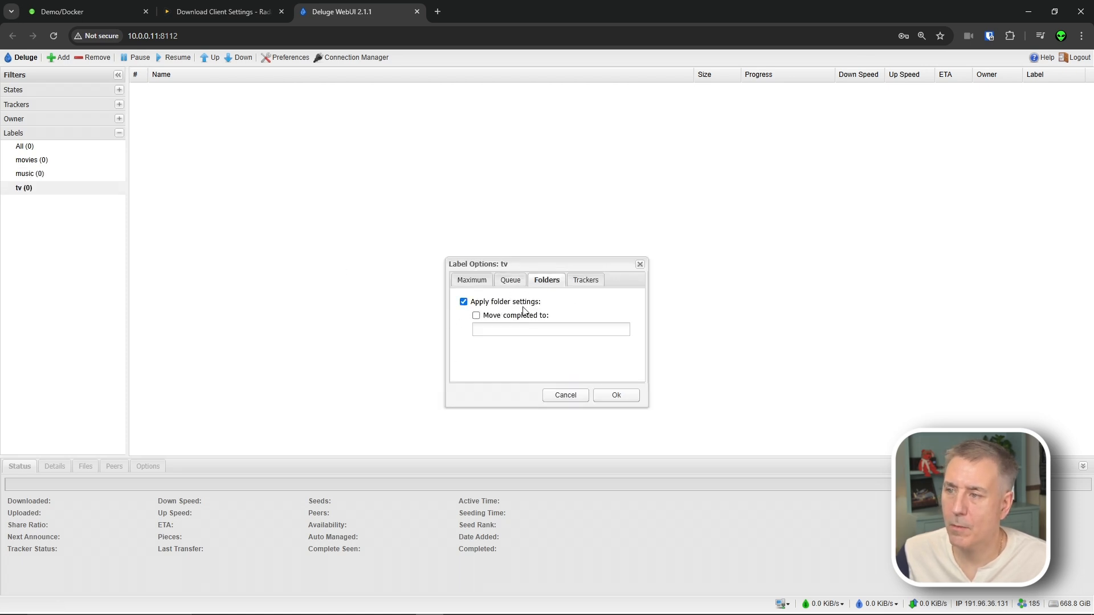
left_click(506, 317)
left_click(501, 328)
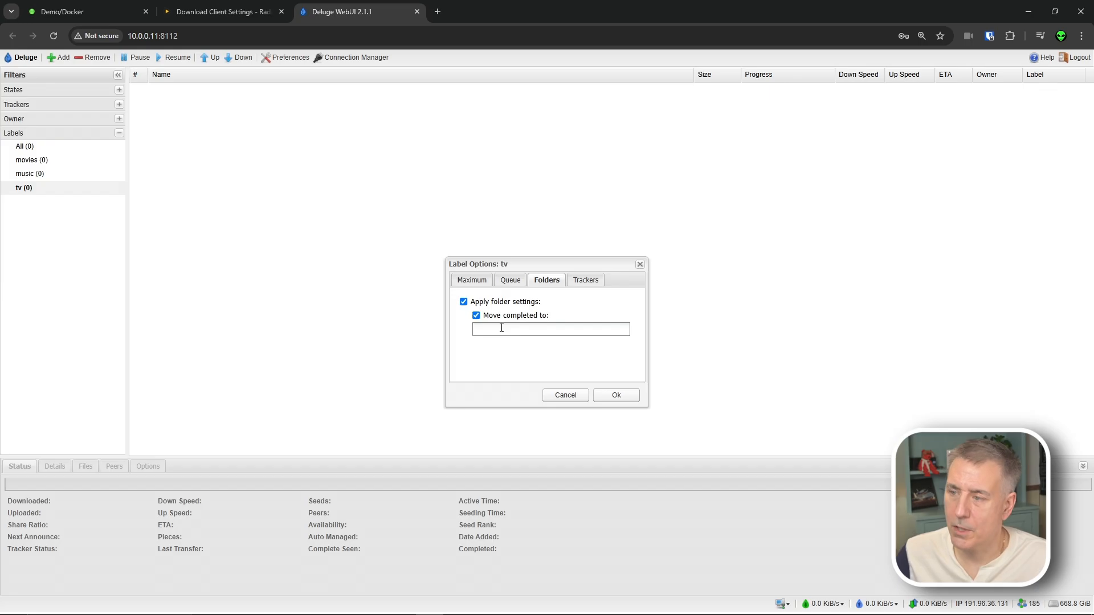
type("/data/torrents/tv")
left_click(604, 393)
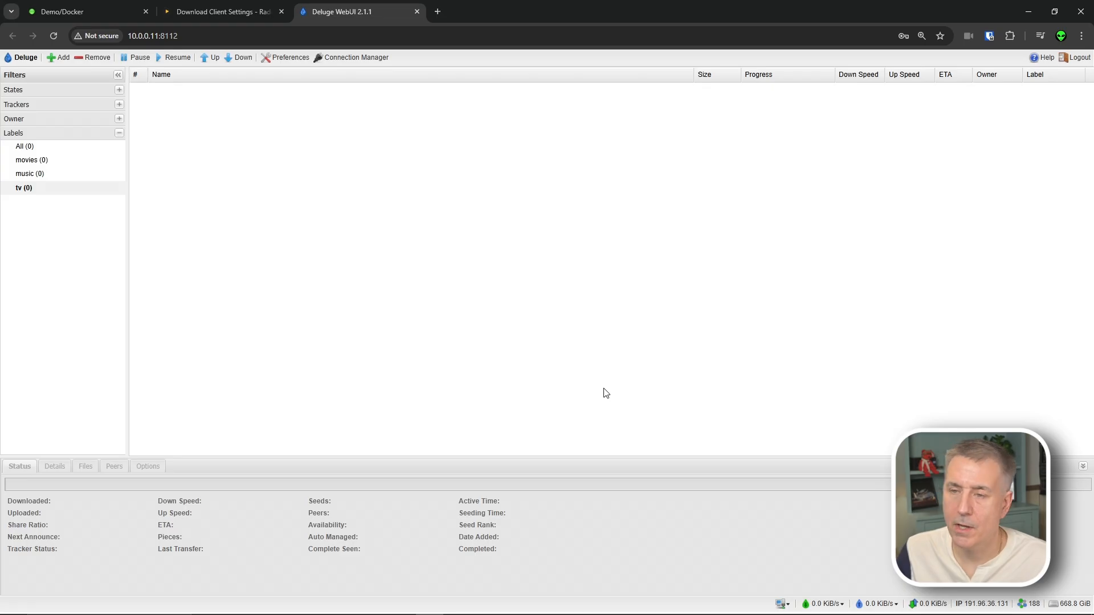